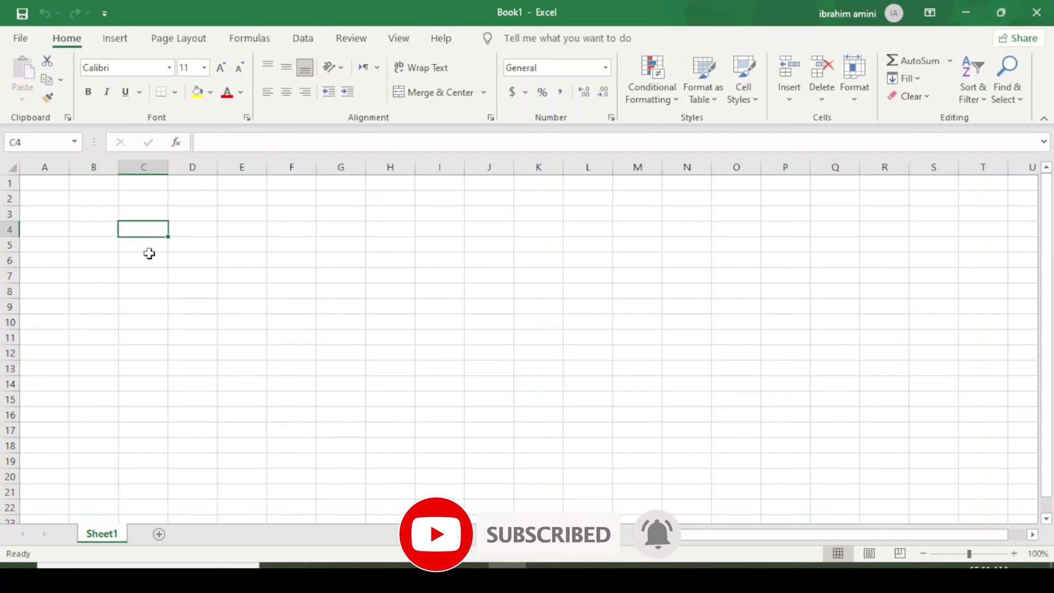
# Step: Enter 'X in degrees' in A2, auto-fit column A, and begin the 'X in Radian' heading in B2
pyautogui.doubleClick(94, 229)
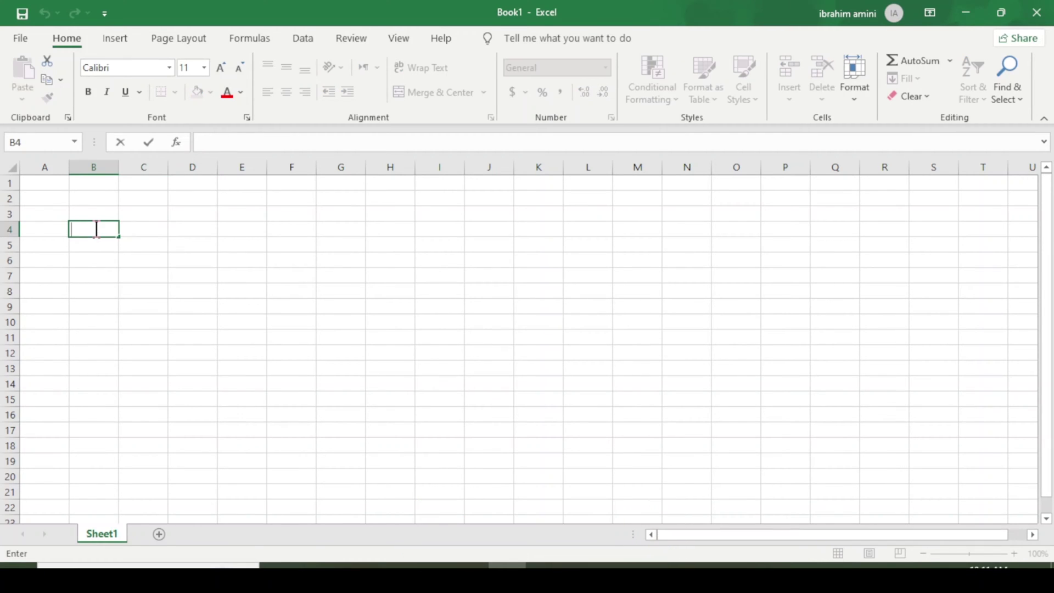
pyautogui.click(86, 200)
pyautogui.click(52, 197)
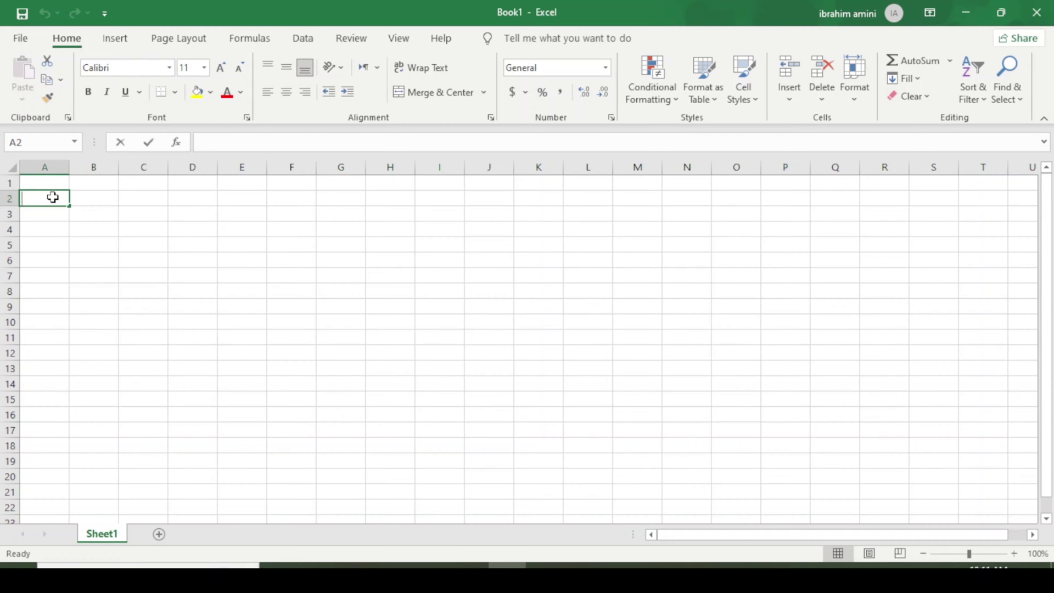
pyautogui.write('X in d')
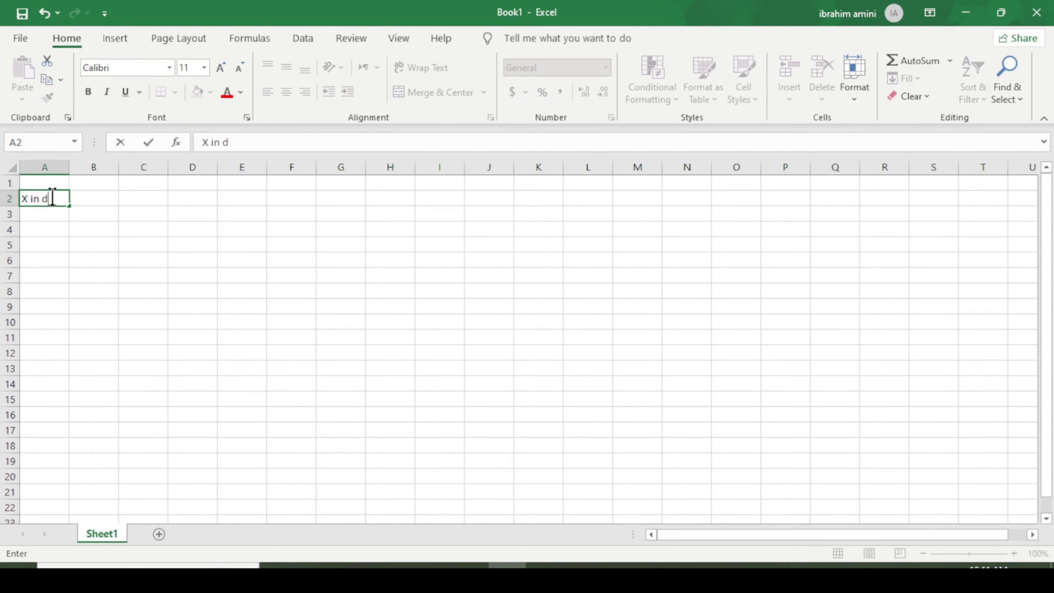
pyautogui.write('egrees')
pyautogui.doubleClick(75, 169)
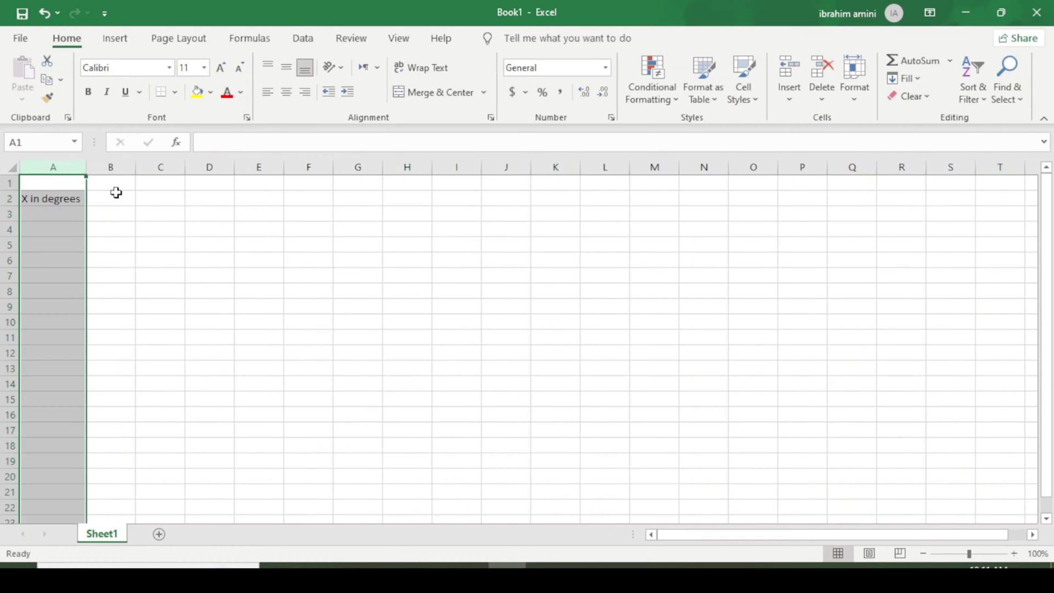
pyautogui.click(113, 200)
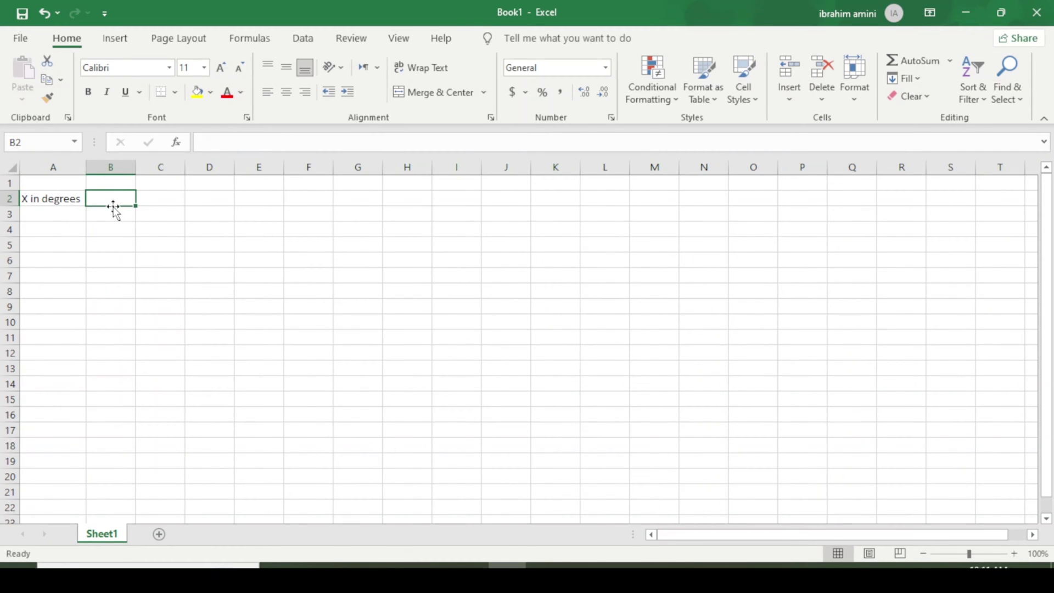
pyautogui.write('X in Radian')
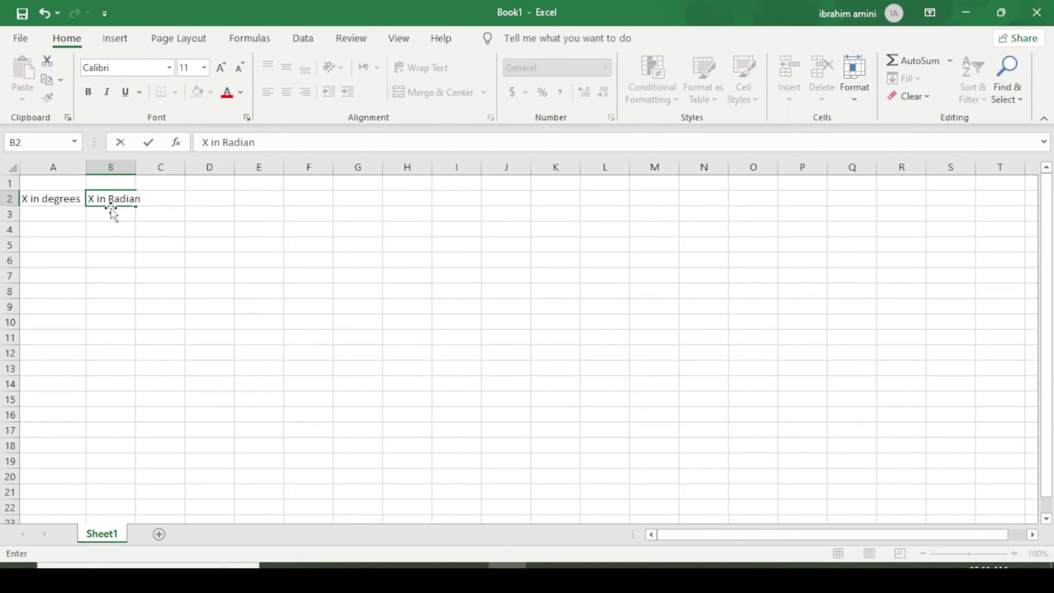
# Step: Auto-fit column B, then enter the angles 0, 30 and 60 in A3:A5
pyautogui.doubleClick(136, 167)
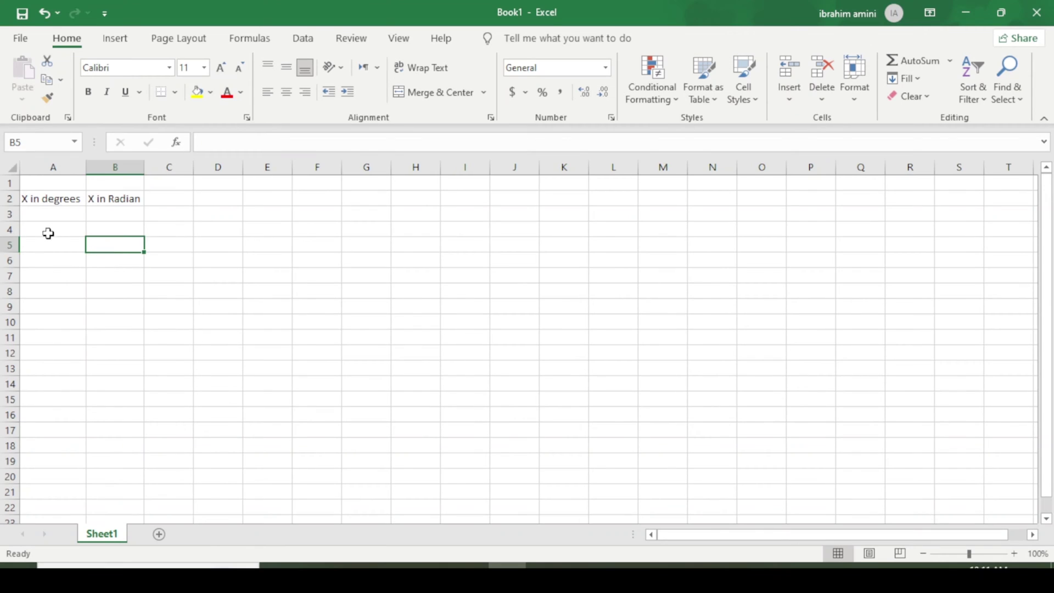
pyautogui.click(51, 214)
pyautogui.write('0')
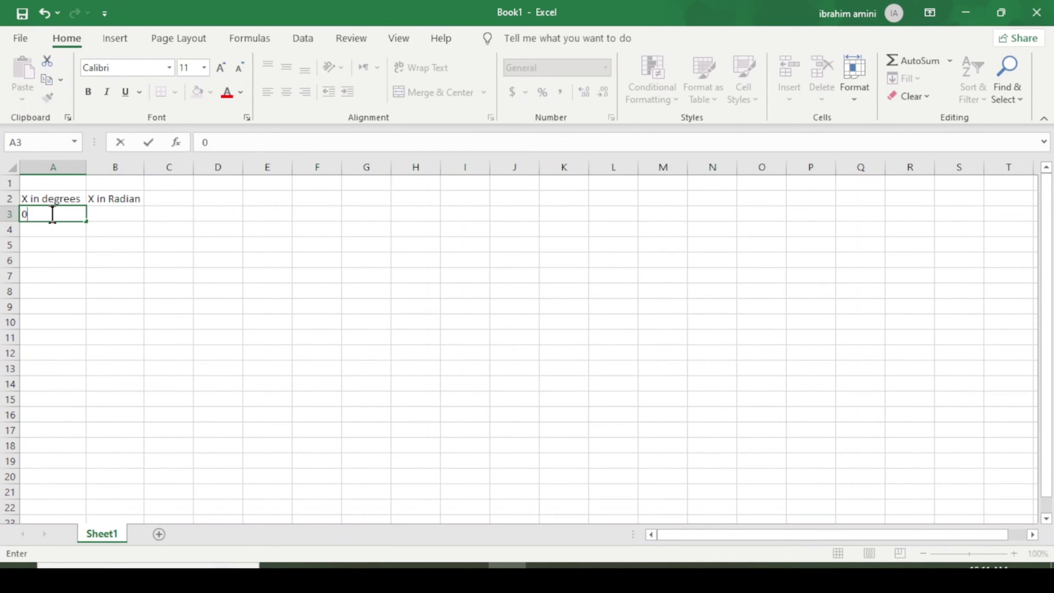
pyautogui.press('Return')
pyautogui.write('30')
pyautogui.press('Return')
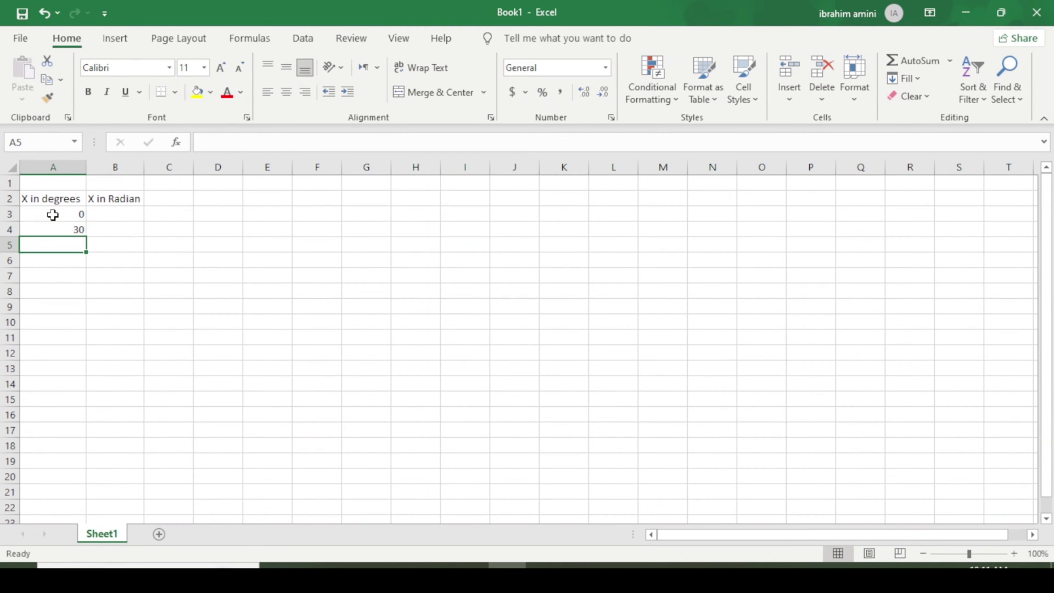
pyautogui.write('60')
pyautogui.press('Return')
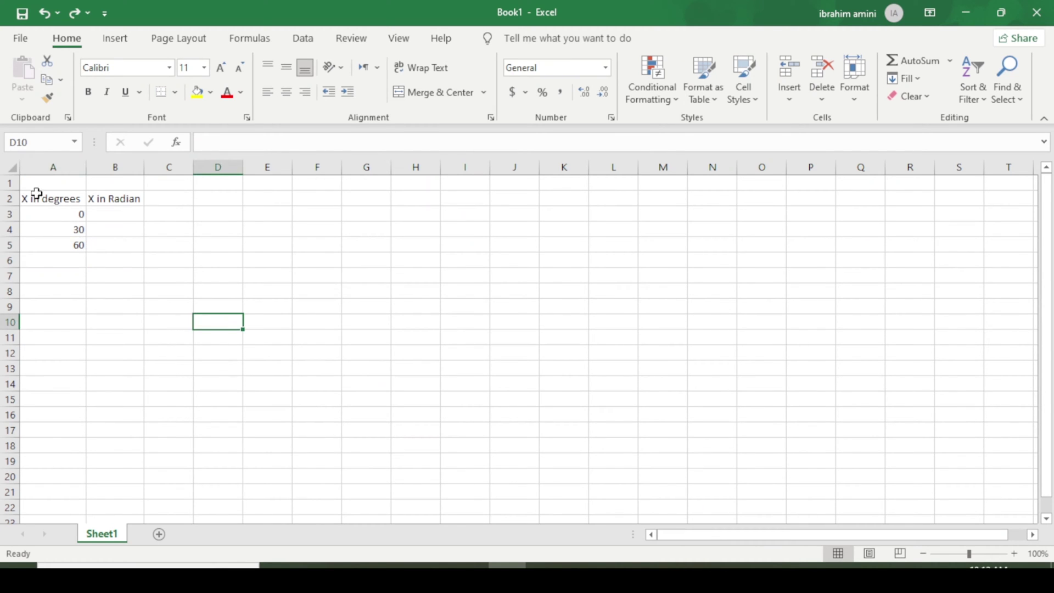
# Step: Extend the 30-degree angle series down column A to row 36
pyautogui.moveTo(54, 212); pyautogui.dragTo(62, 431)
pyautogui.scroll(6, 192, 341)
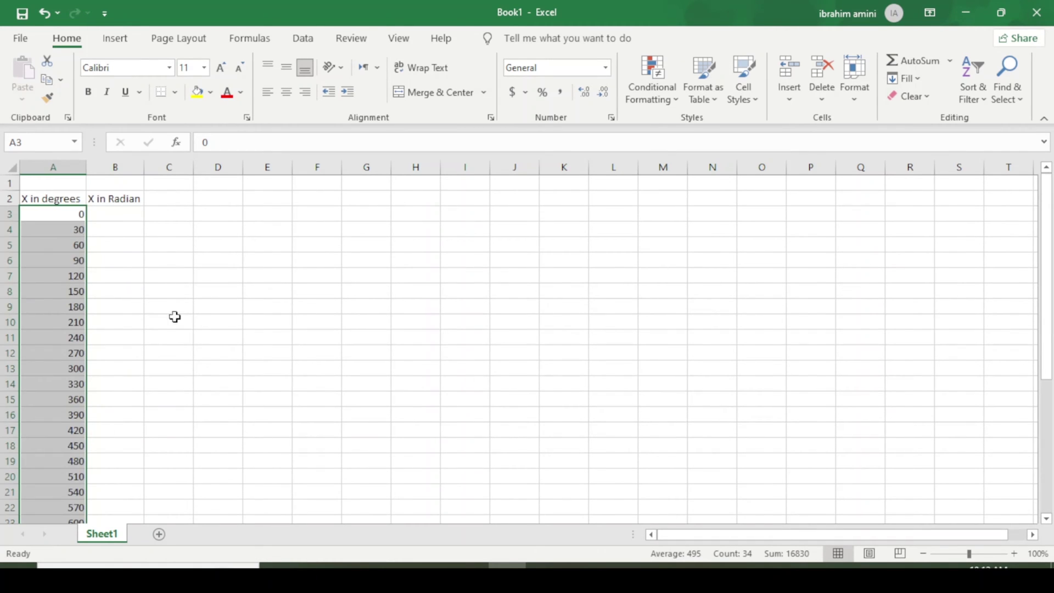
pyautogui.click(114, 215)
pyautogui.press('Right')
pyautogui.press('Right')
pyautogui.press('Down')
pyautogui.press('Down')
pyautogui.press('Down')
pyautogui.press('Down')
pyautogui.press('Down')
pyautogui.press('Down')
pyautogui.press('Down')
pyautogui.press('Down')
pyautogui.press('Down')
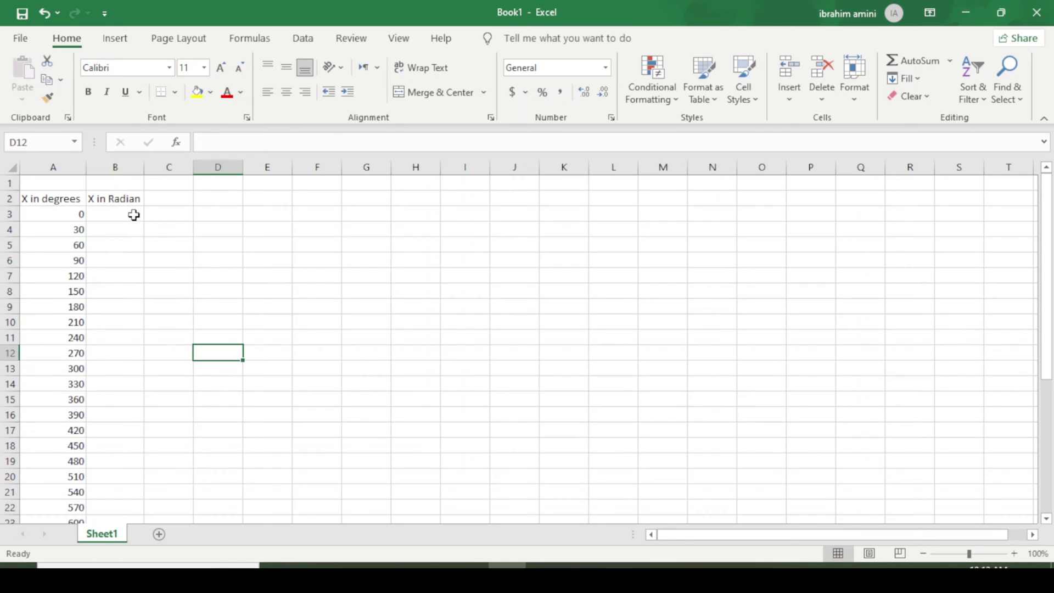
pyautogui.click(125, 212)
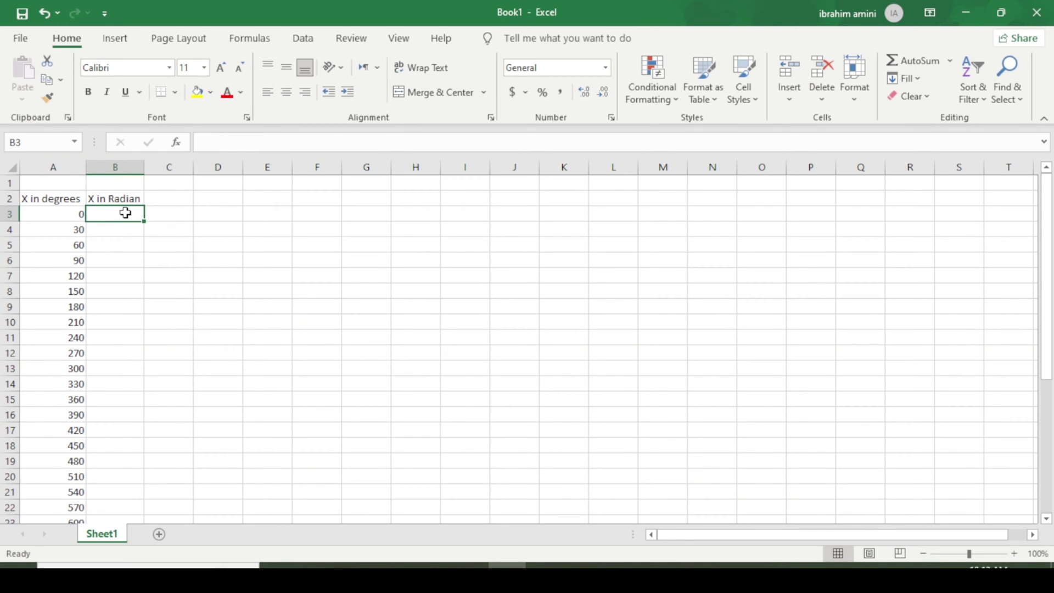
# Step: Enter =RADIANS(A3) in B3 and fill it down column B to row 36
pyautogui.write('=')
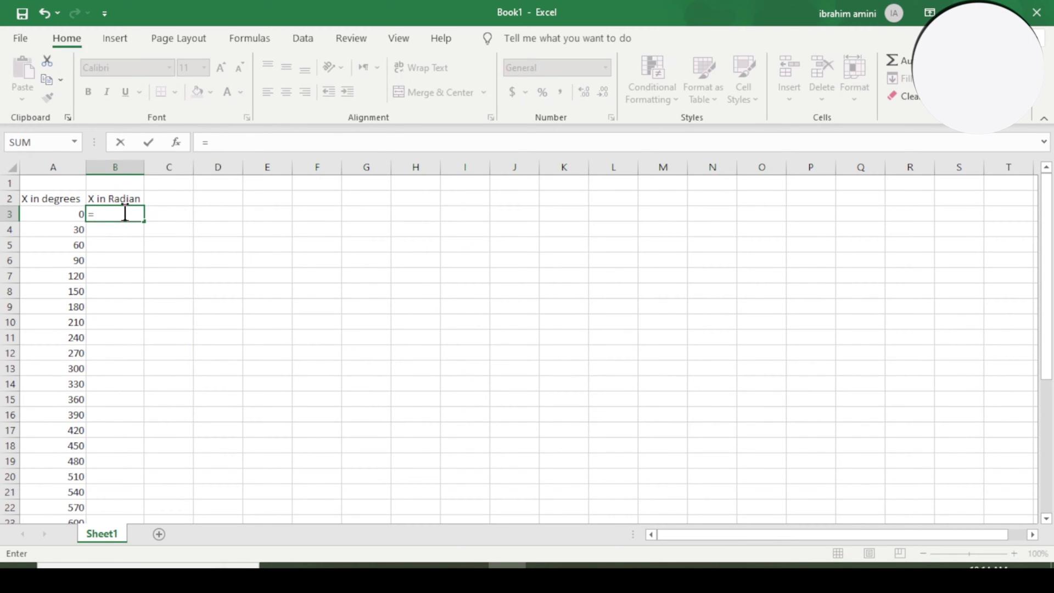
pyautogui.write('radians')
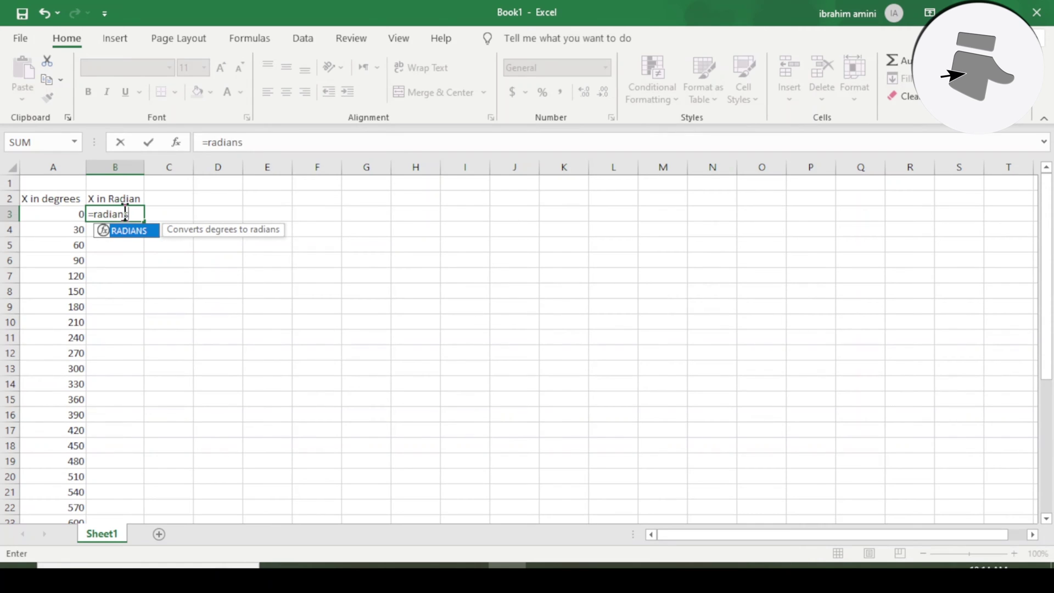
pyautogui.write('(')
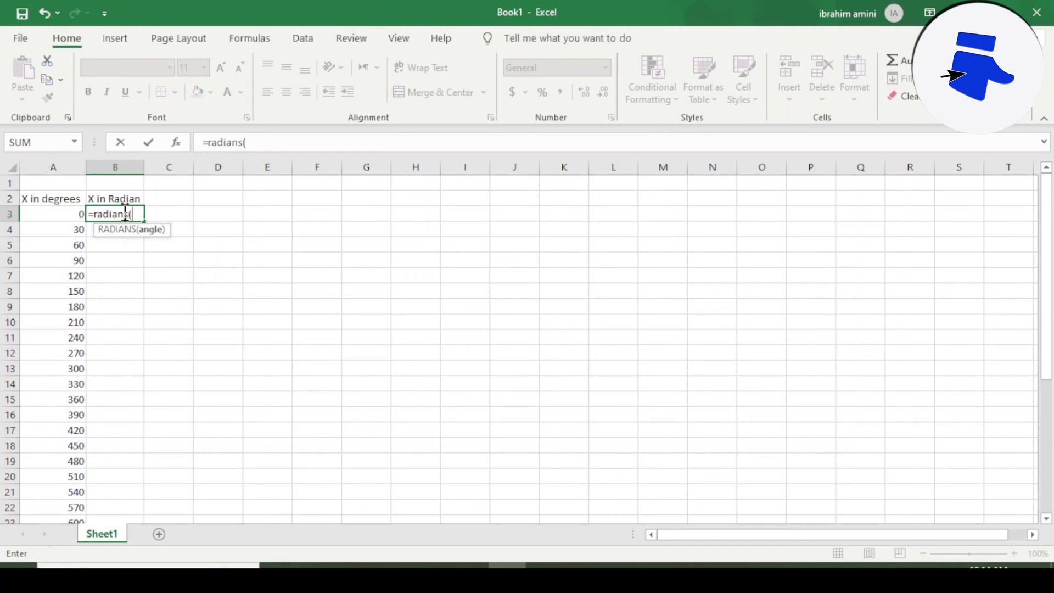
pyautogui.click(64, 211)
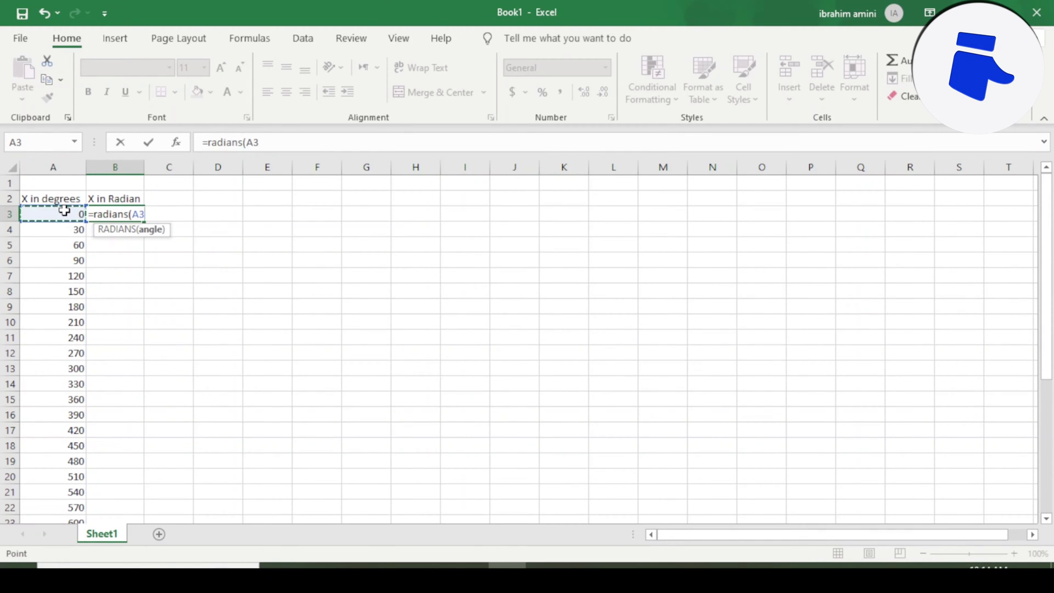
pyautogui.write(')')
pyautogui.press('Return')
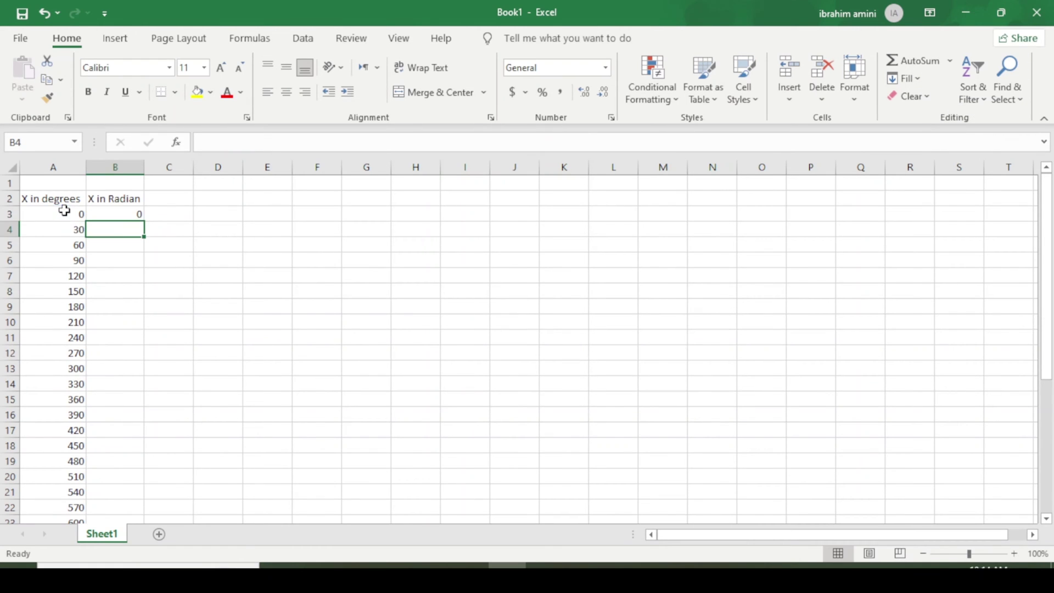
pyautogui.click(137, 214)
pyautogui.moveTo(144, 223); pyautogui.dragTo(131, 504)
pyautogui.scroll(5, 132, 384)
pyautogui.click(135, 245)
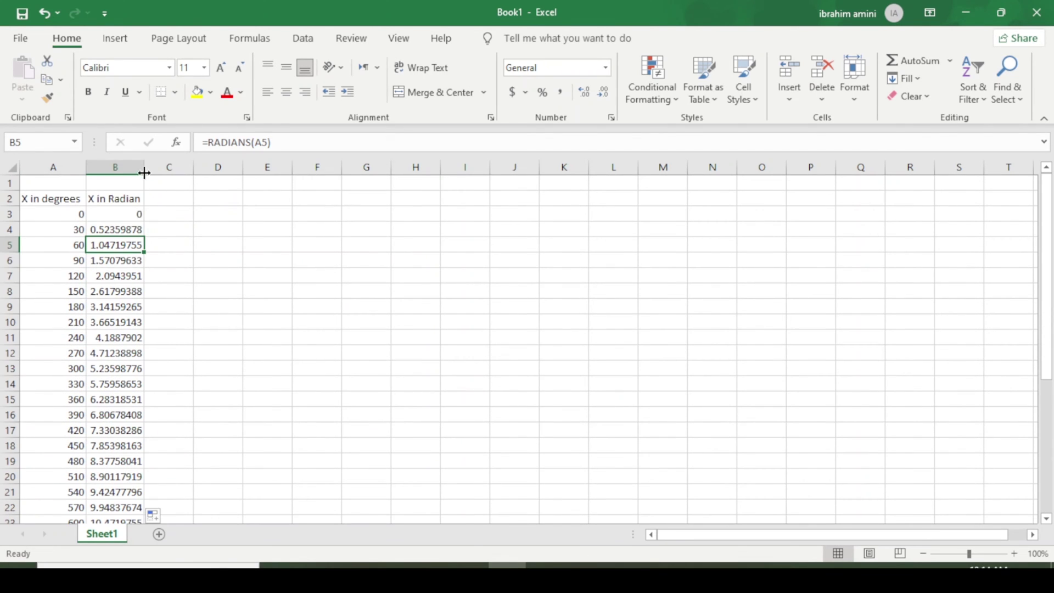
# Step: Widen the degrees and radians columns A and B
pyautogui.click(85, 167)
pyautogui.moveTo(81, 167); pyautogui.dragTo(106, 167)
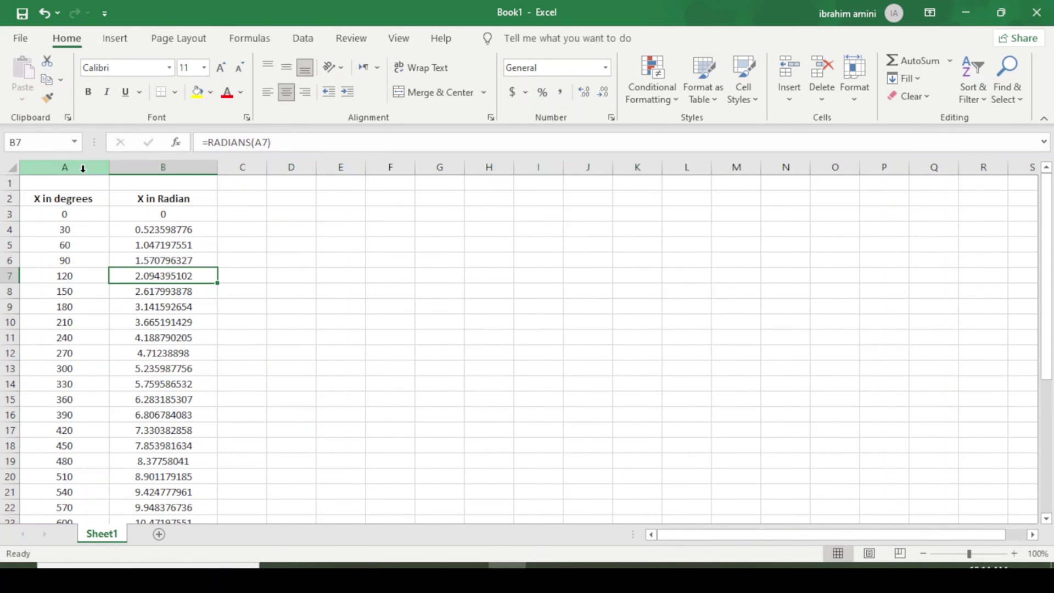
pyautogui.click(82, 167)
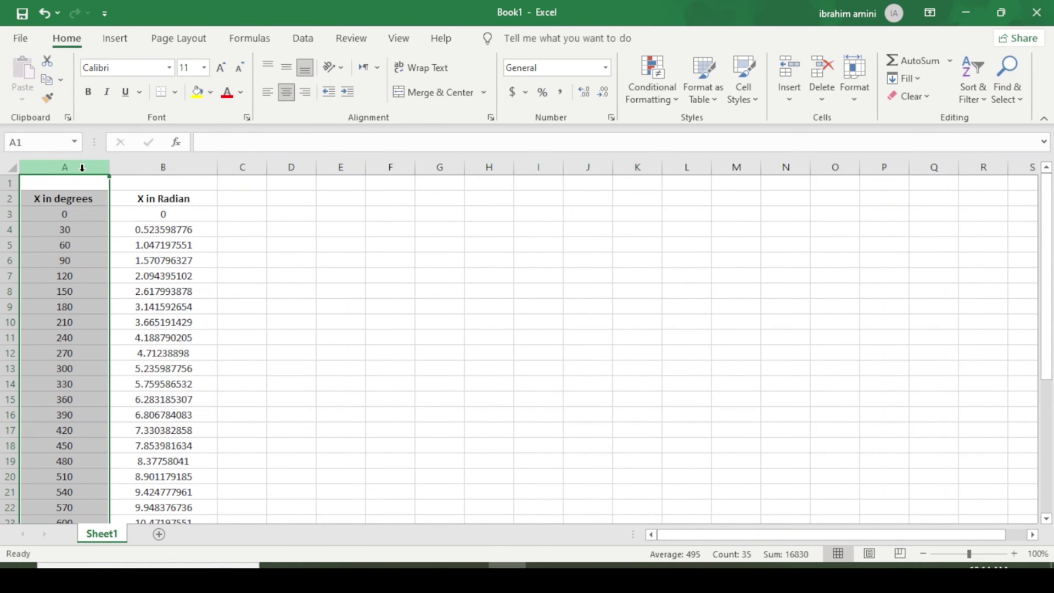
pyautogui.click(163, 166)
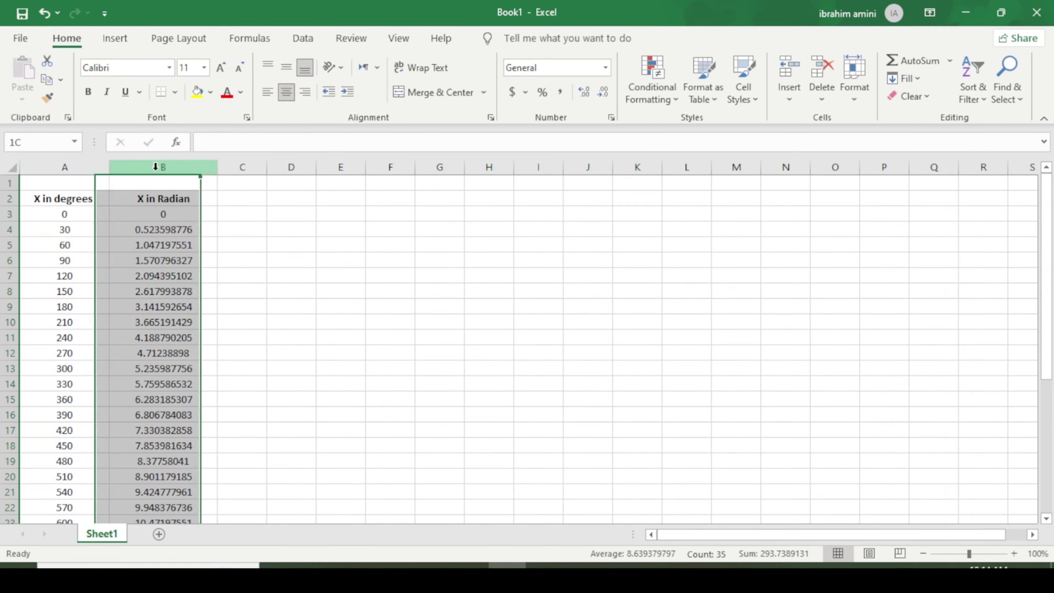
pyautogui.click(173, 246)
pyautogui.click(176, 369)
pyautogui.click(181, 353)
pyautogui.click(211, 305)
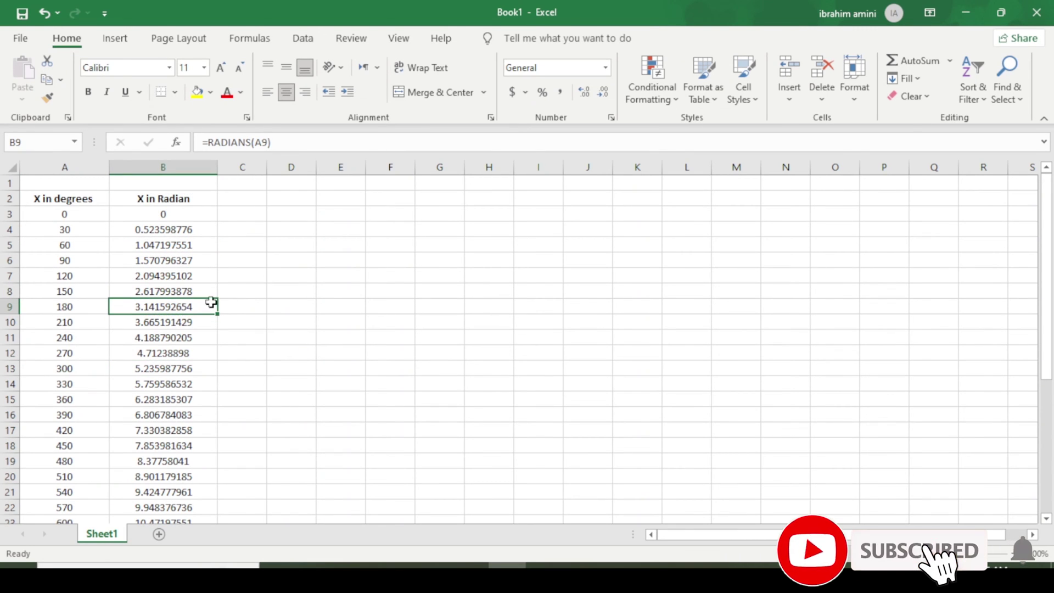
pyautogui.click(264, 317)
pyautogui.click(261, 304)
pyautogui.click(179, 306)
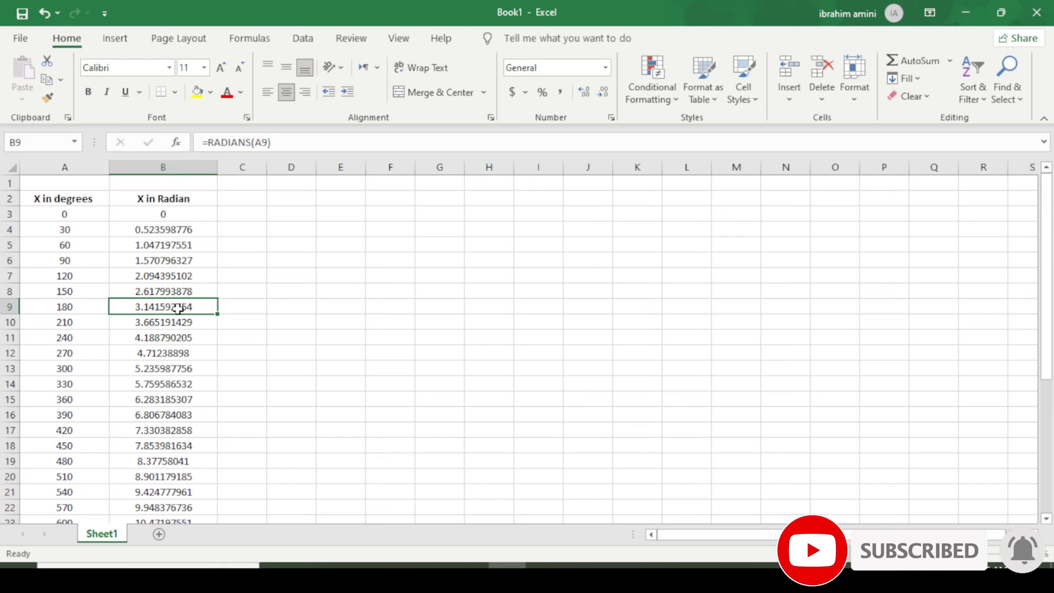
pyautogui.click(172, 402)
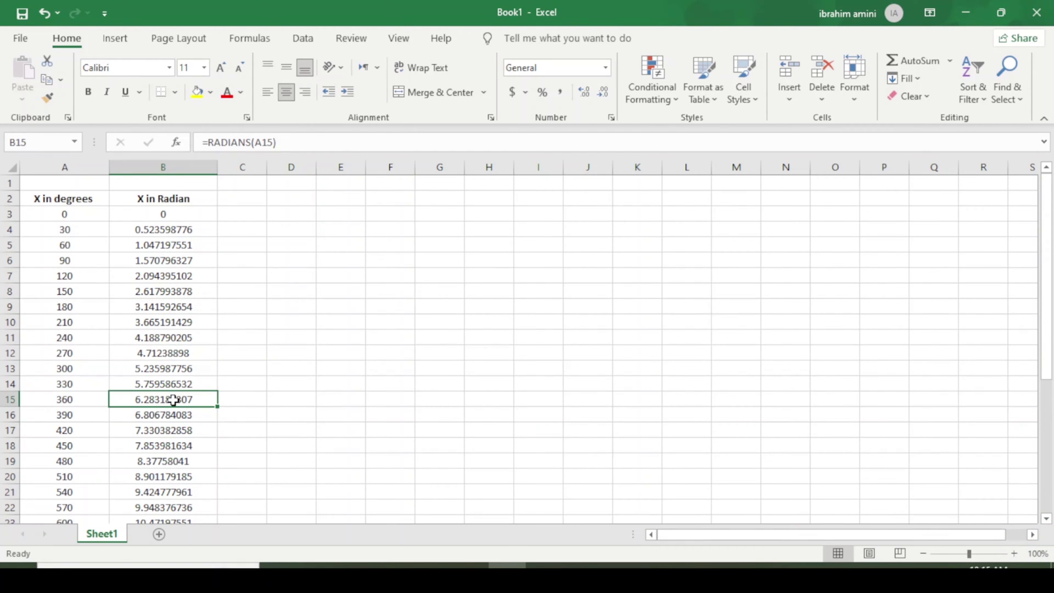
pyautogui.click(208, 308)
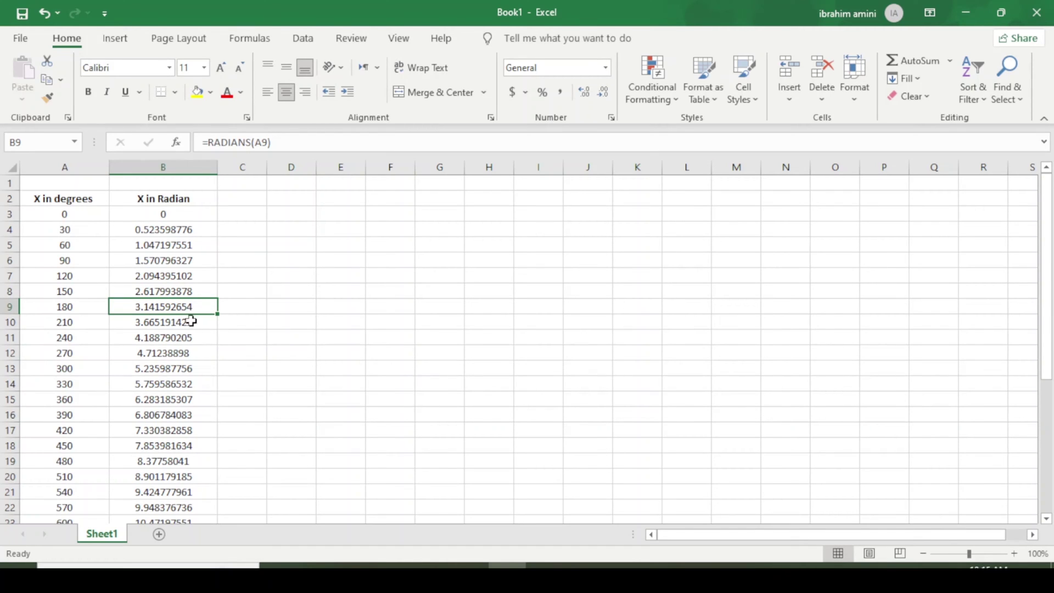
pyautogui.click(200, 339)
# Step: Add the headings Sin X in C2 and Cos X in D2
pyautogui.click(254, 199)
pyautogui.write('Sin X')
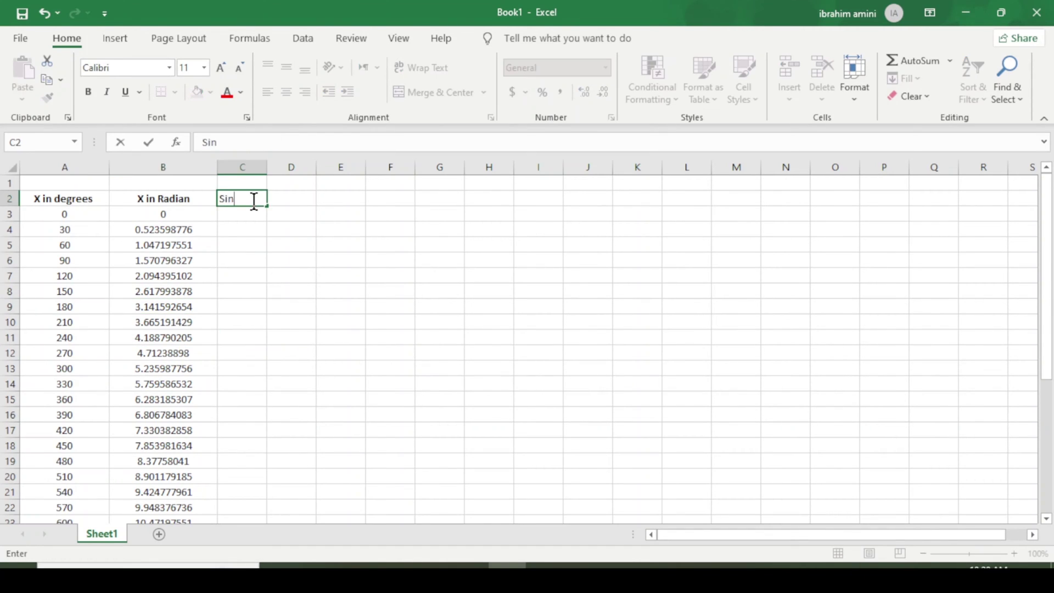
pyautogui.click(294, 198)
pyautogui.write('Cos')
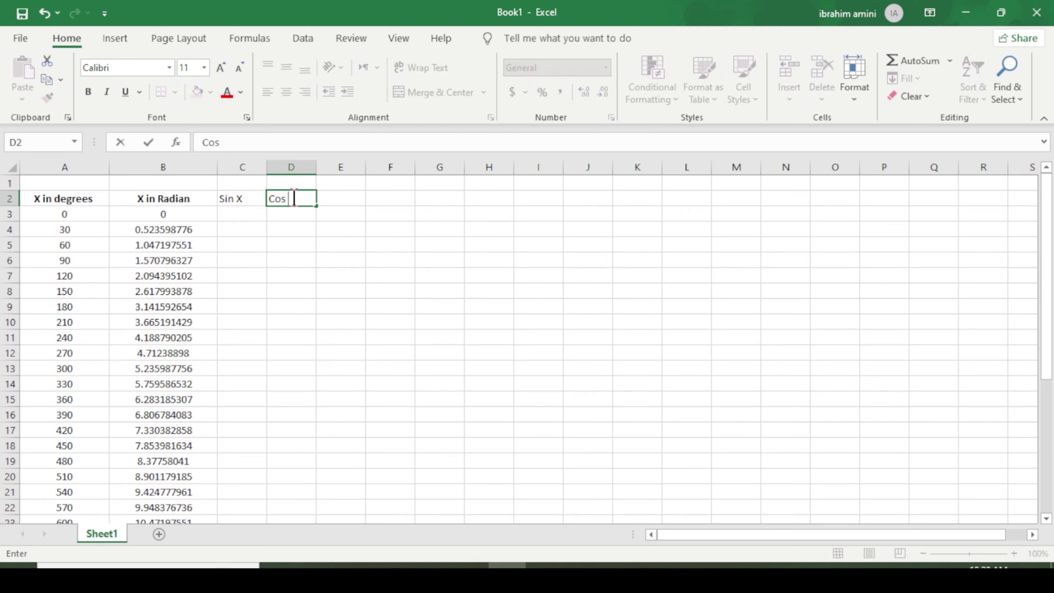
pyautogui.write(' X')
# Step: Enter =SIN(B3) in C3 and fill it down to C36
pyautogui.click(243, 214)
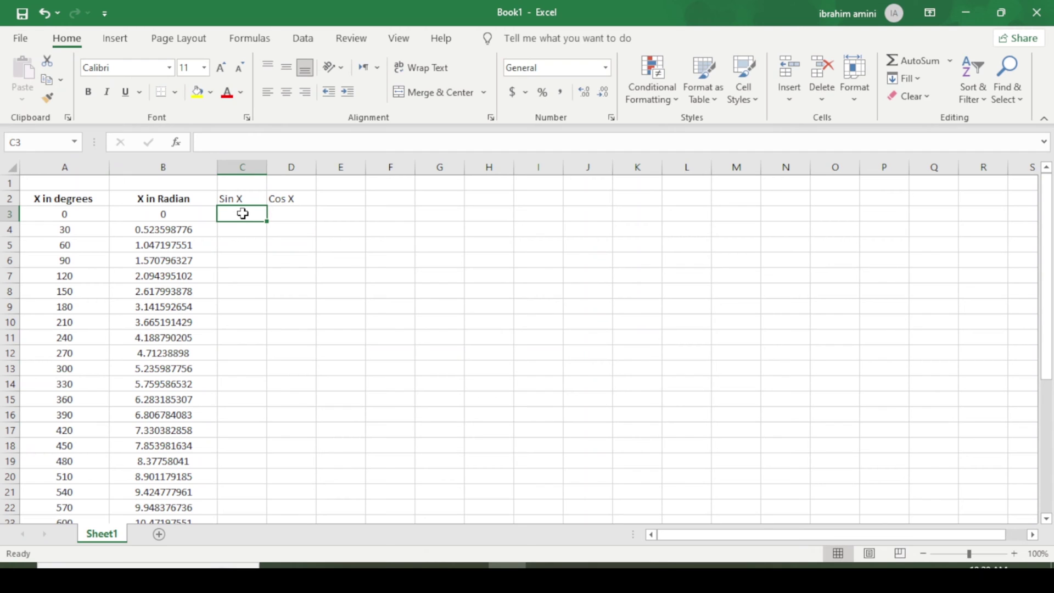
pyautogui.write('=s')
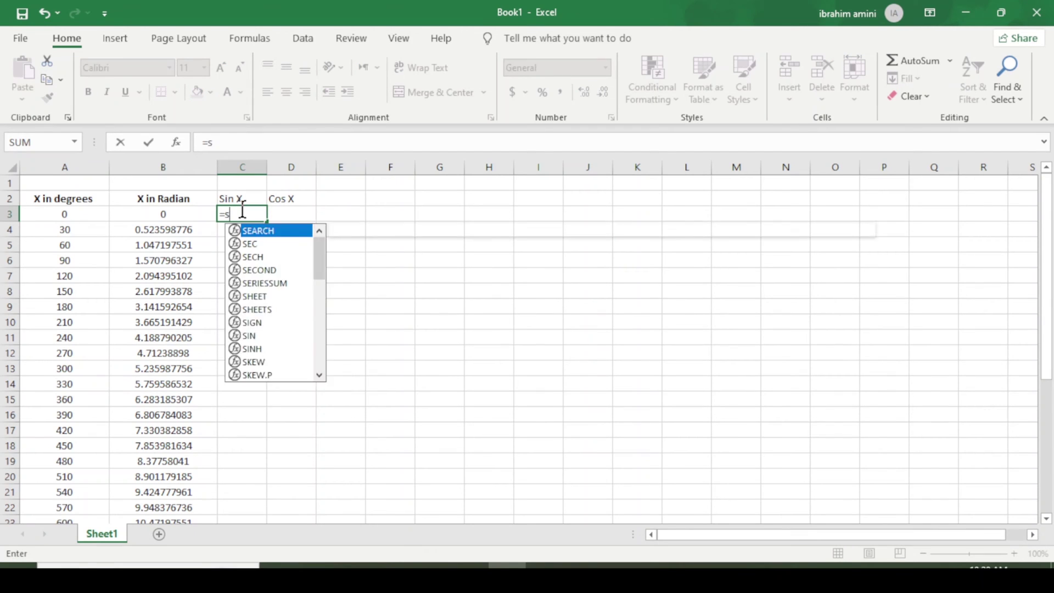
pyautogui.write('in(')
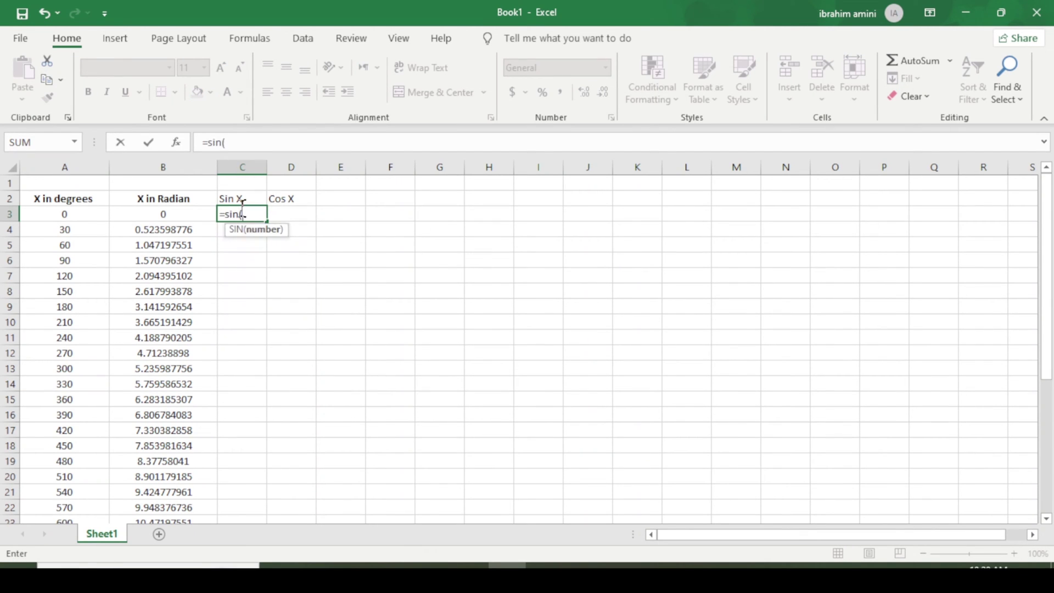
pyautogui.click(151, 220)
pyautogui.write(')')
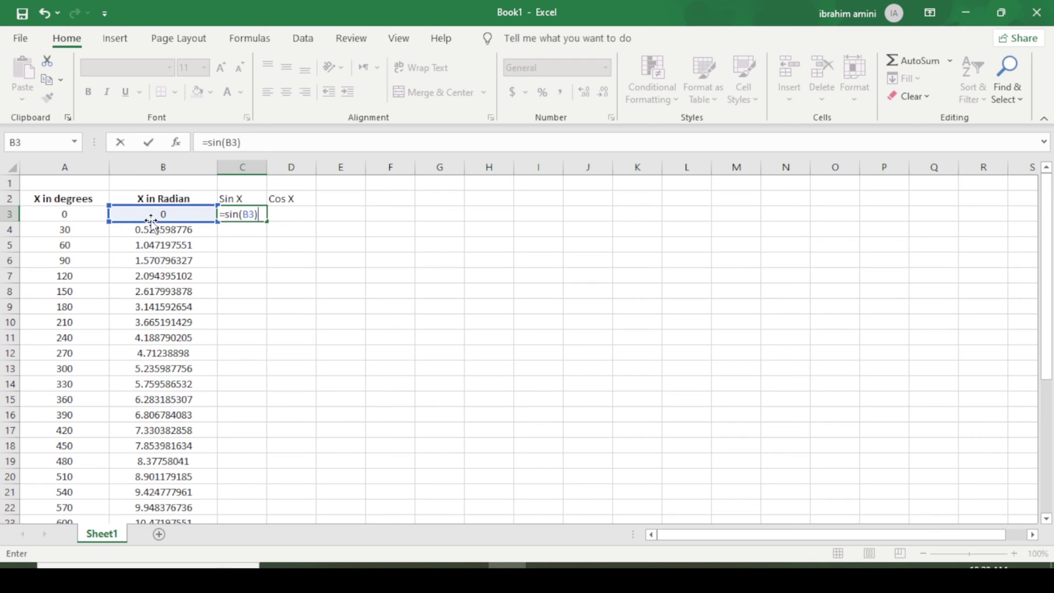
pyautogui.press('Return')
pyautogui.click(258, 215)
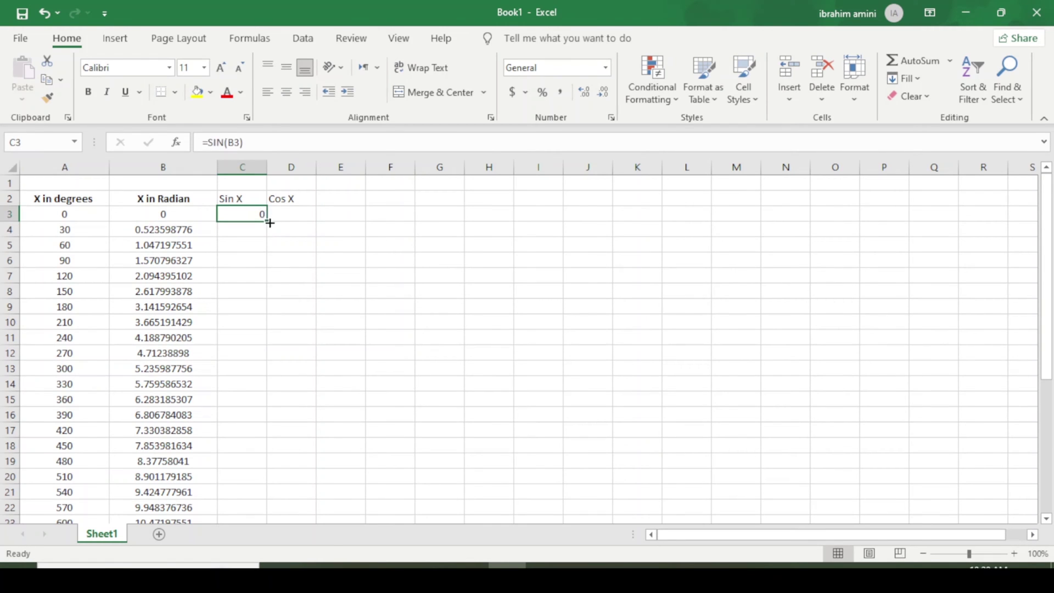
pyautogui.moveTo(265, 221); pyautogui.dragTo(247, 508)
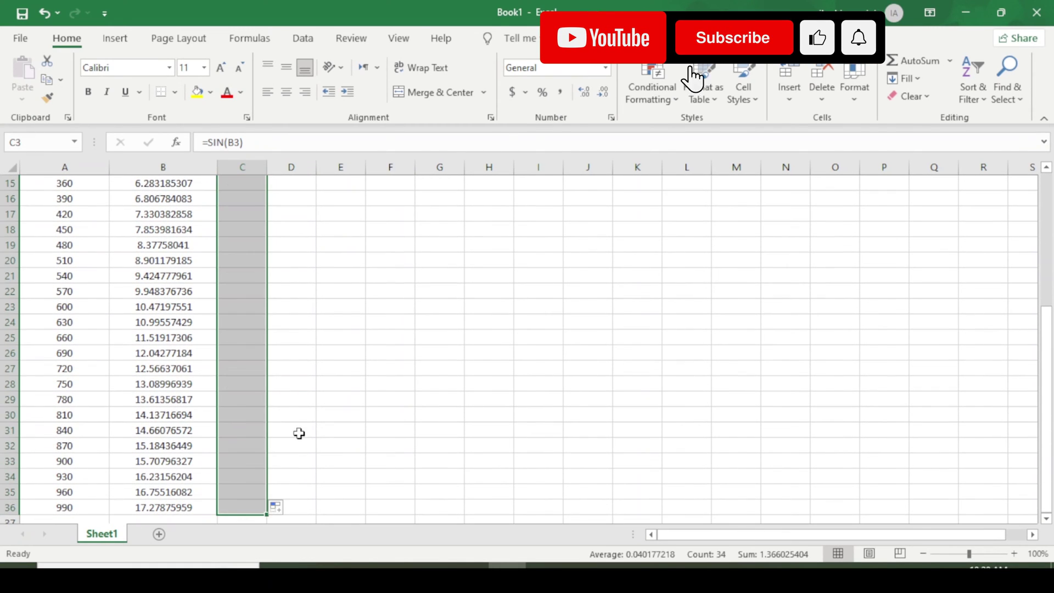
pyautogui.hotkey('ctrl', 'e')
pyautogui.scroll(5, 338, 317)
pyautogui.click(242, 214)
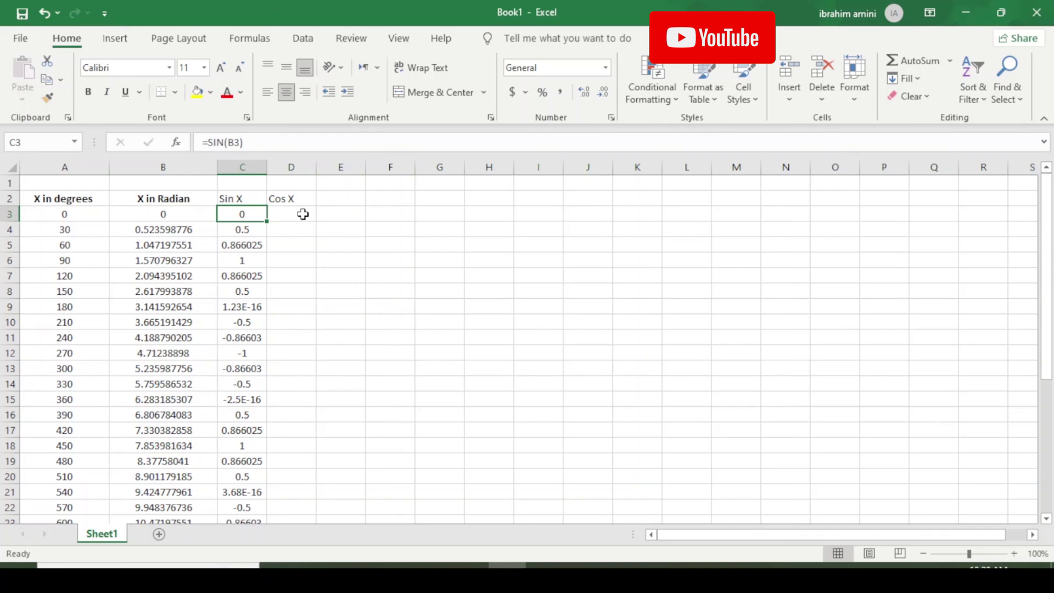
# Step: Enter =COS(B3) in D3 and fill it down column D
pyautogui.click(303, 214)
pyautogui.write('=')
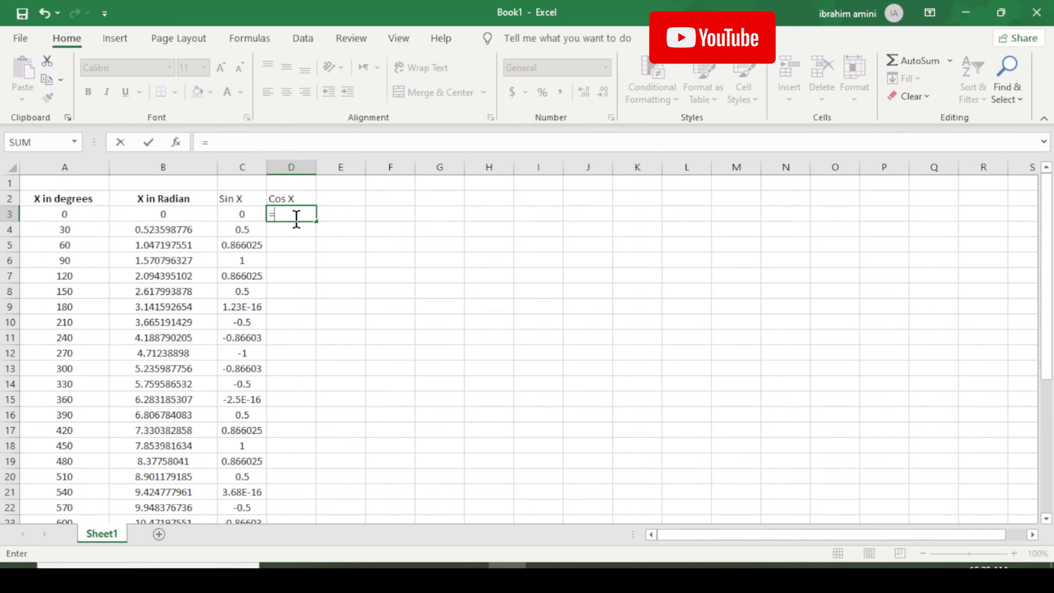
pyautogui.write('cos')
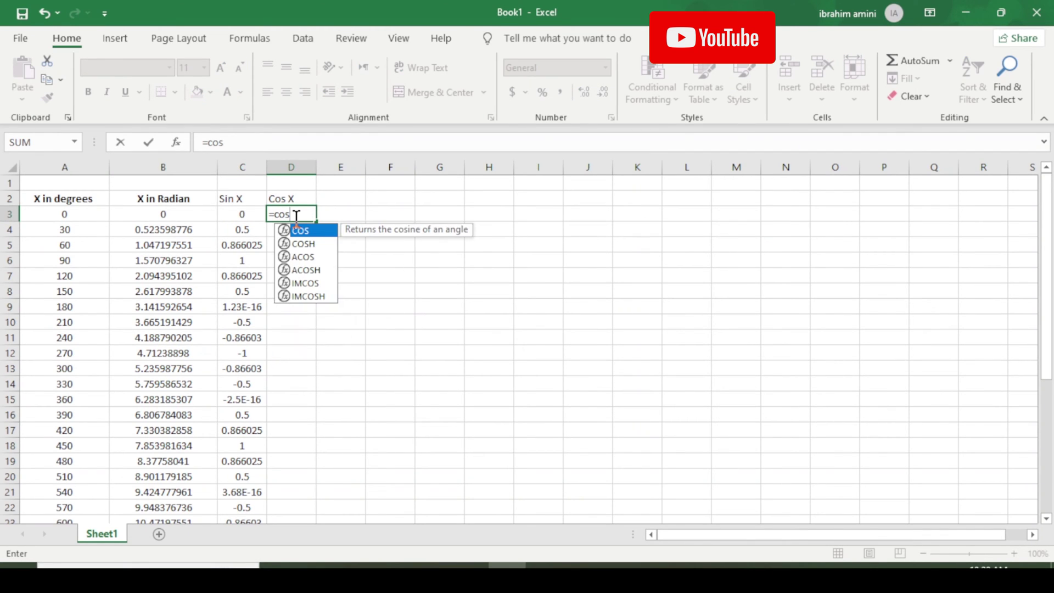
pyautogui.write('(')
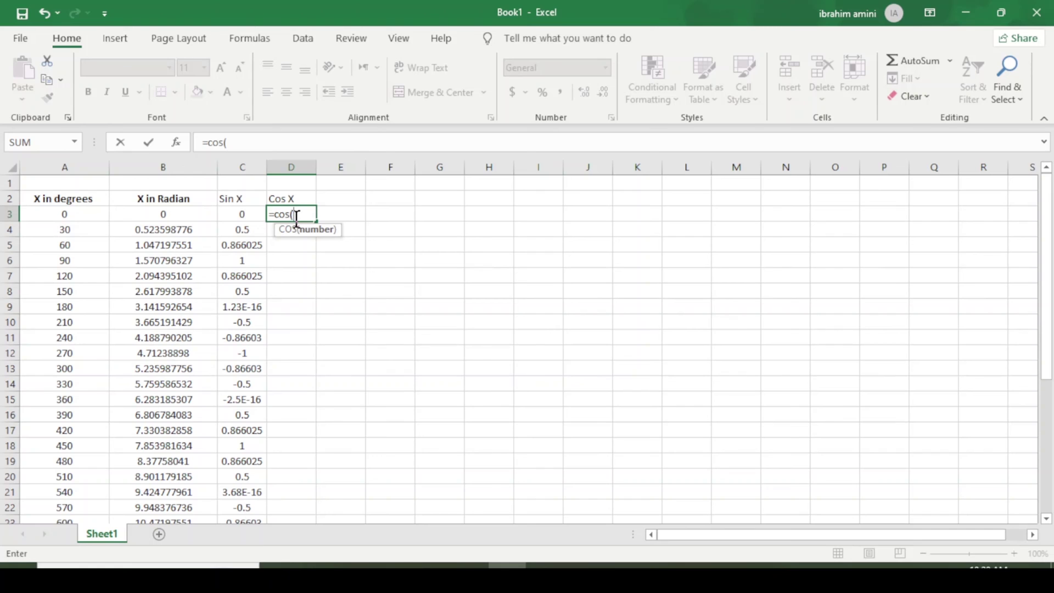
pyautogui.click(174, 218)
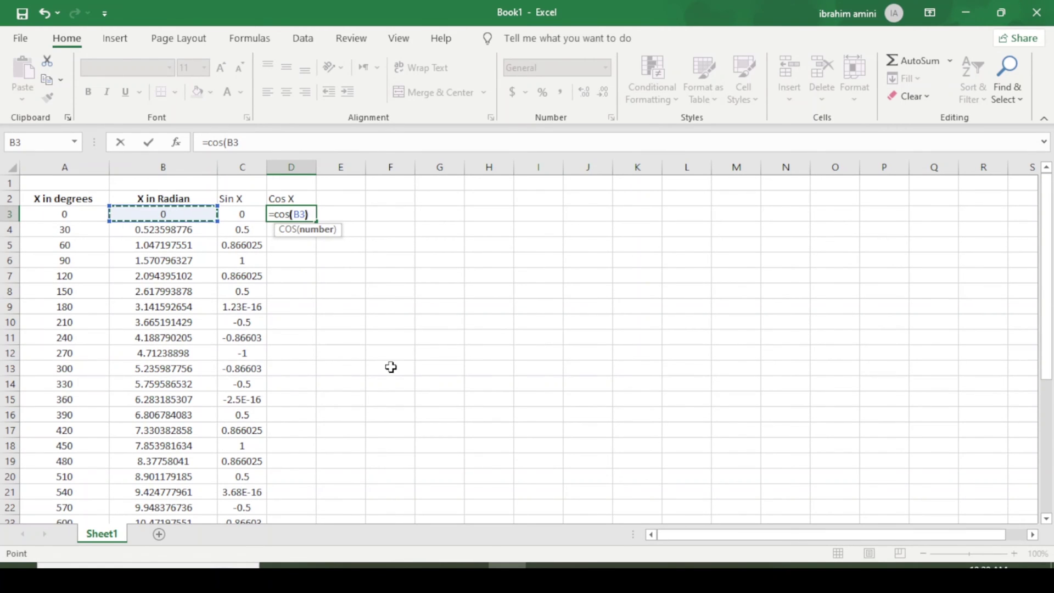
pyautogui.write(')')
pyautogui.hotkey('ctrl', 'Return')
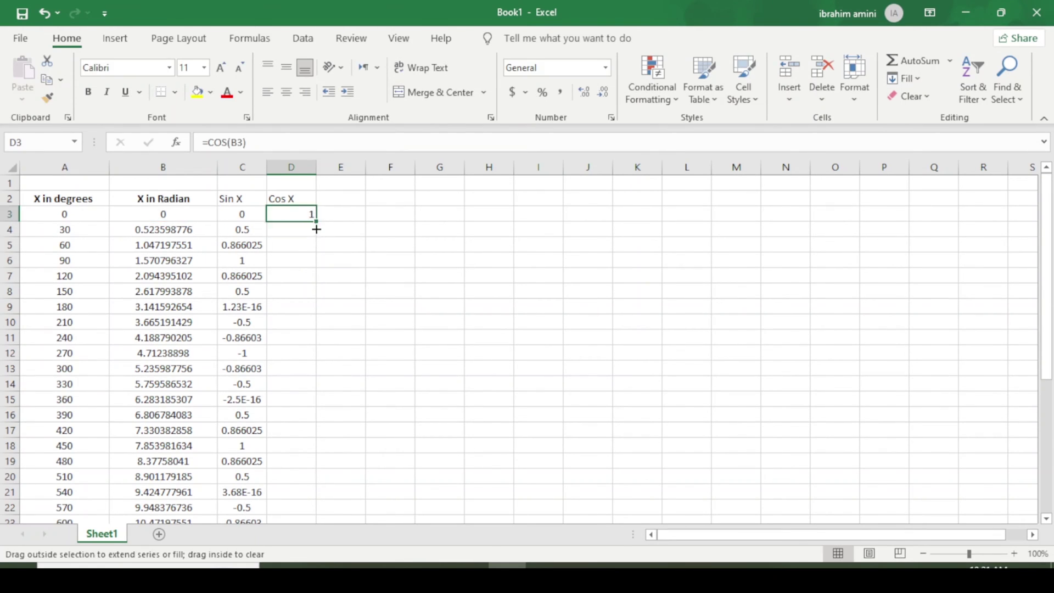
pyautogui.moveTo(316, 222); pyautogui.dragTo(301, 499)
pyautogui.click(242, 491)
pyautogui.scroll(5, 275, 267)
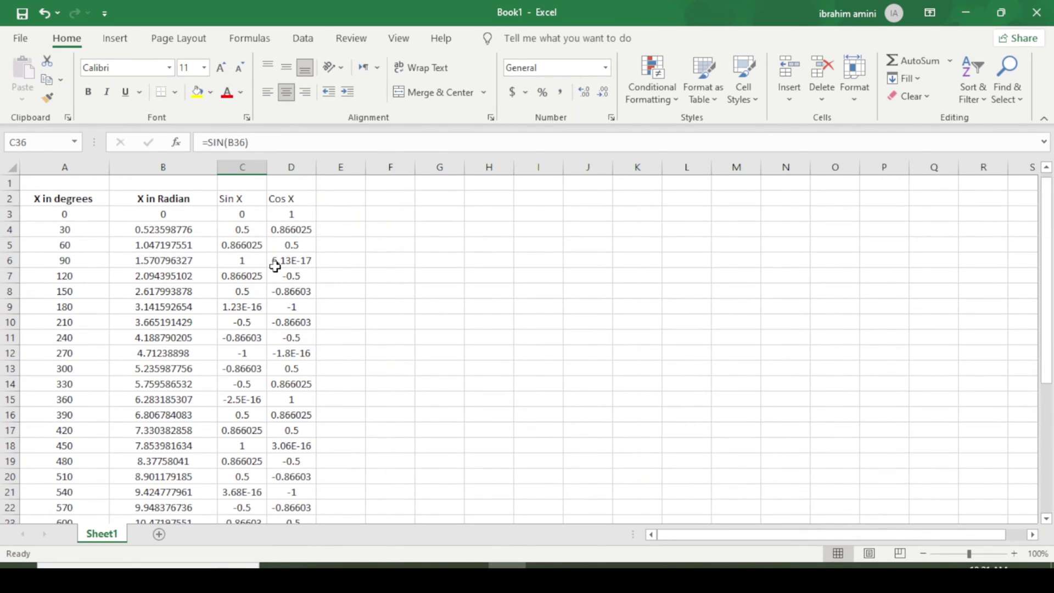
# Step: Make the Sin X and Cos X columns bold and centred, then verify the C3 and D3 formulas
pyautogui.click(242, 167)
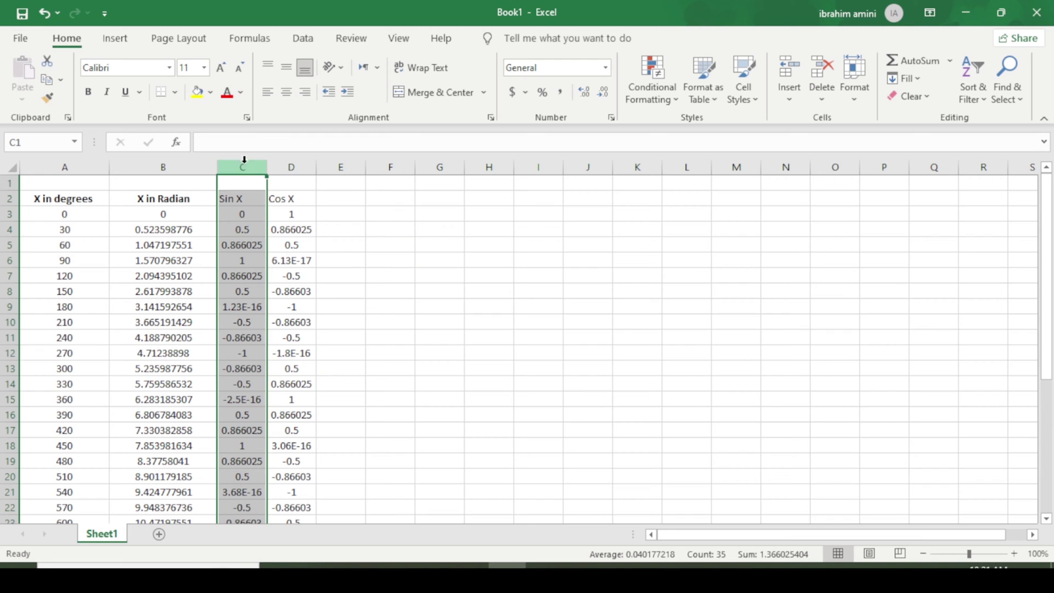
pyautogui.click(296, 167)
pyautogui.keyDown('ctrl'); pyautogui.click(242, 167); pyautogui.keyUp('ctrl')
pyautogui.hotkey('ctrl', 'b')
pyautogui.click(286, 92)
pyautogui.click(290, 259)
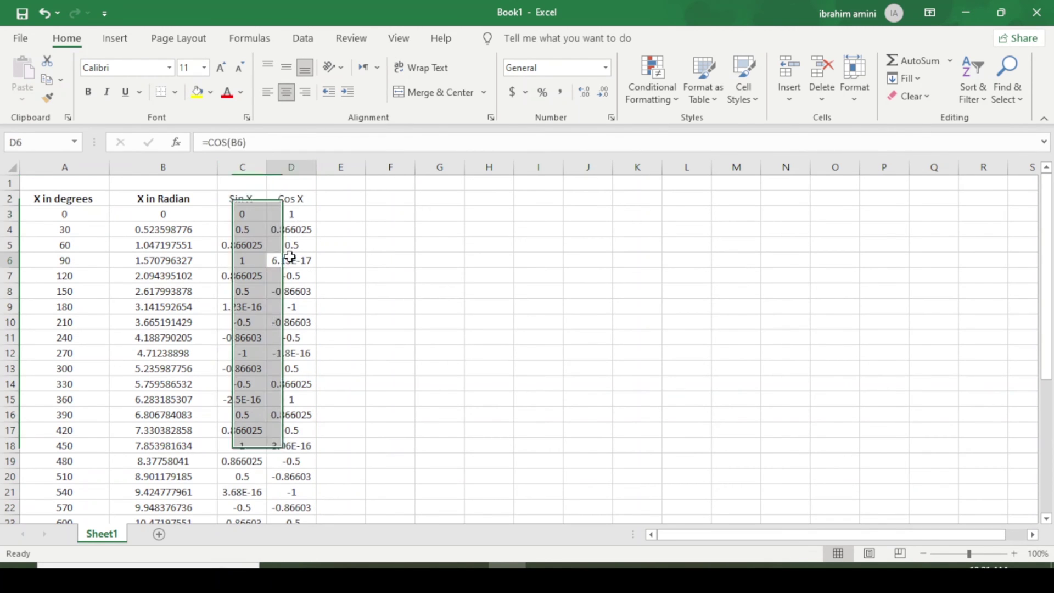
pyautogui.click(96, 212)
pyautogui.click(227, 209)
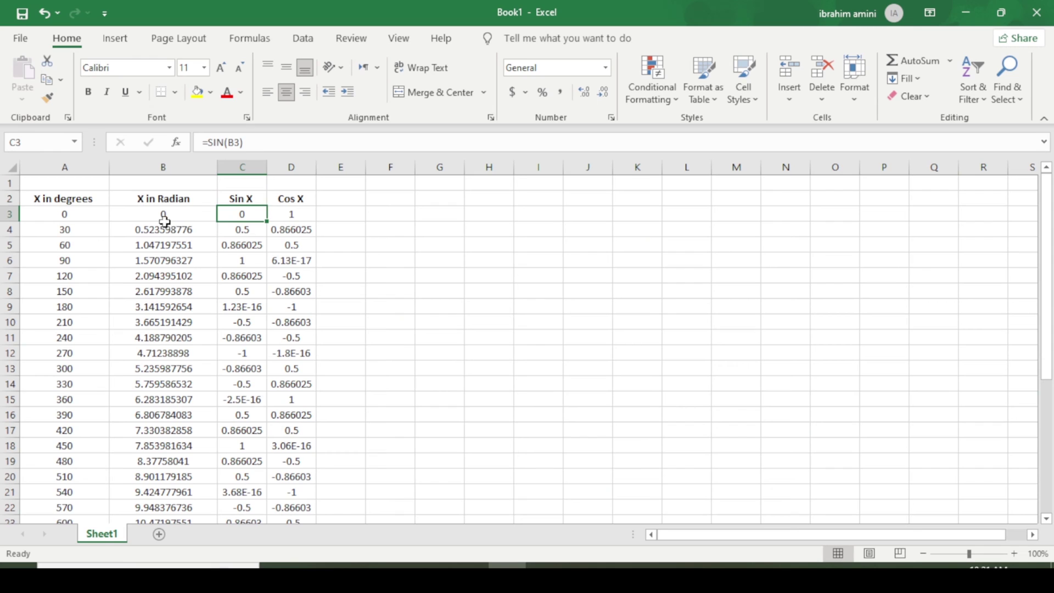
pyautogui.click(304, 214)
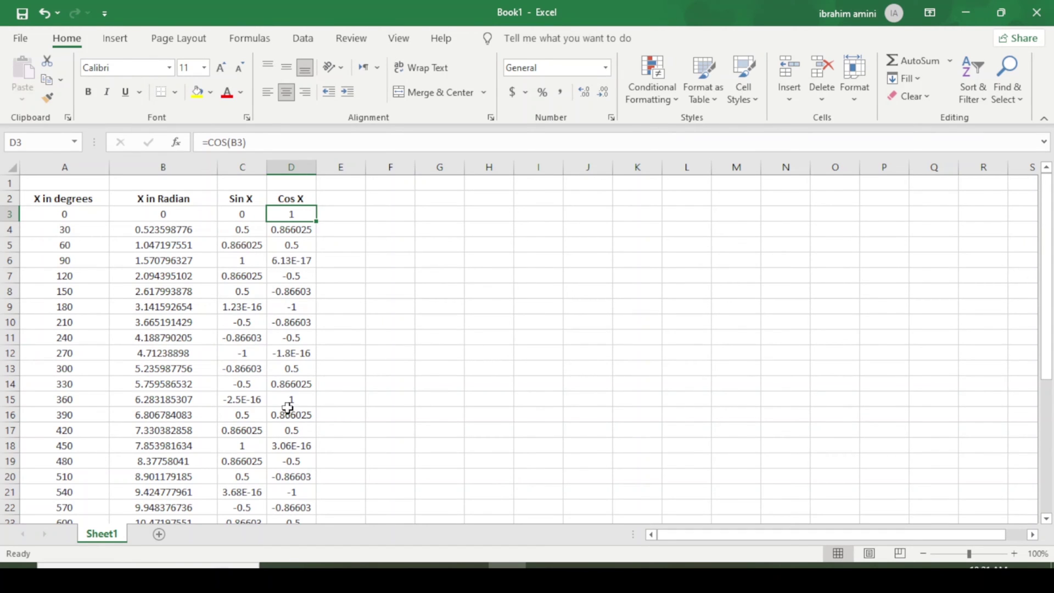
# Step: Delete the blank first row so headings sit in row 1, then select A1:A35
pyautogui.click(446, 261)
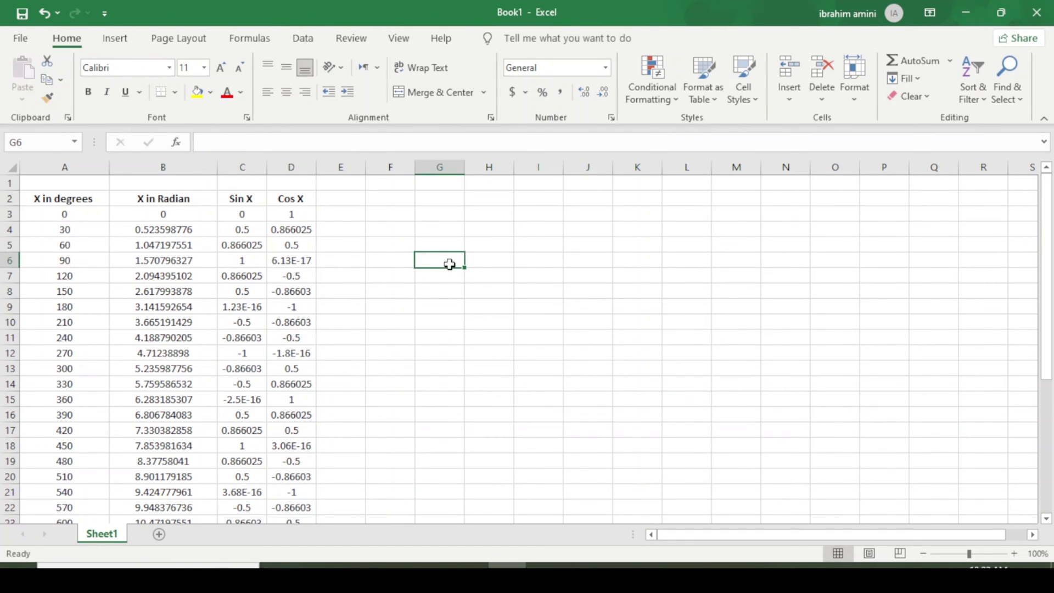
pyautogui.click(496, 245)
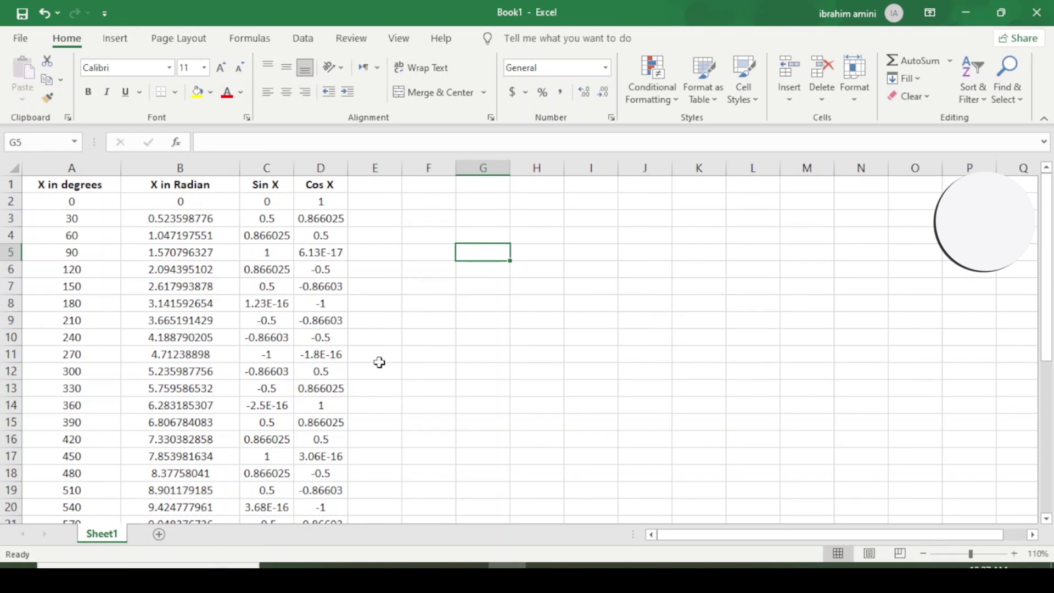
pyautogui.click(543, 269)
pyautogui.moveTo(91, 191); pyautogui.dragTo(83, 527)
pyautogui.scroll(5, 289, 239)
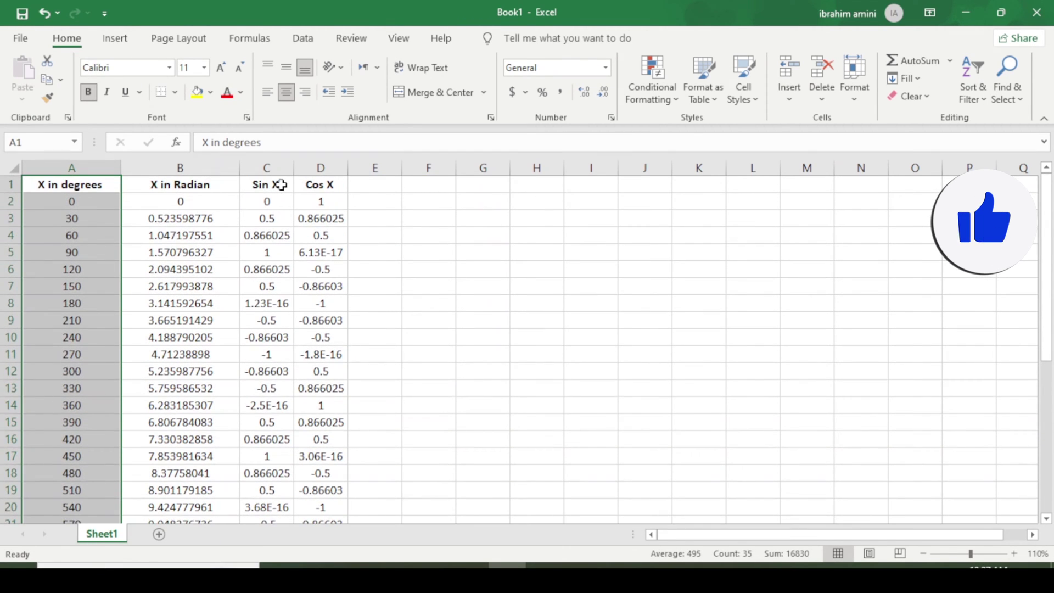
# Step: Add the Sin X values C1:C35 and insert a Scatter with Smooth Lines chart
pyautogui.moveTo(281, 185); pyautogui.dragTo(279, 518)
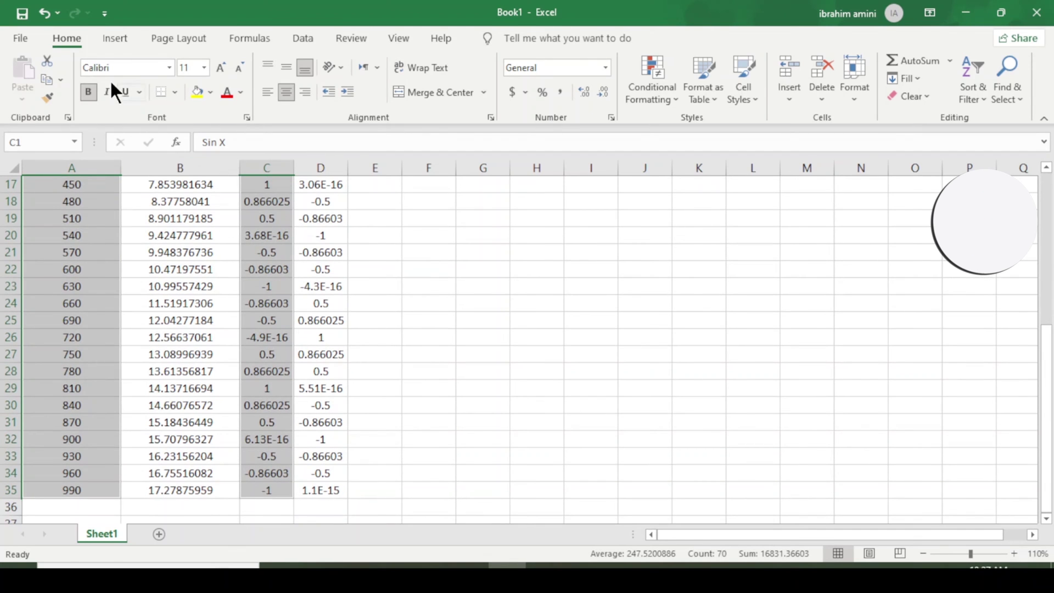
pyautogui.click(104, 34)
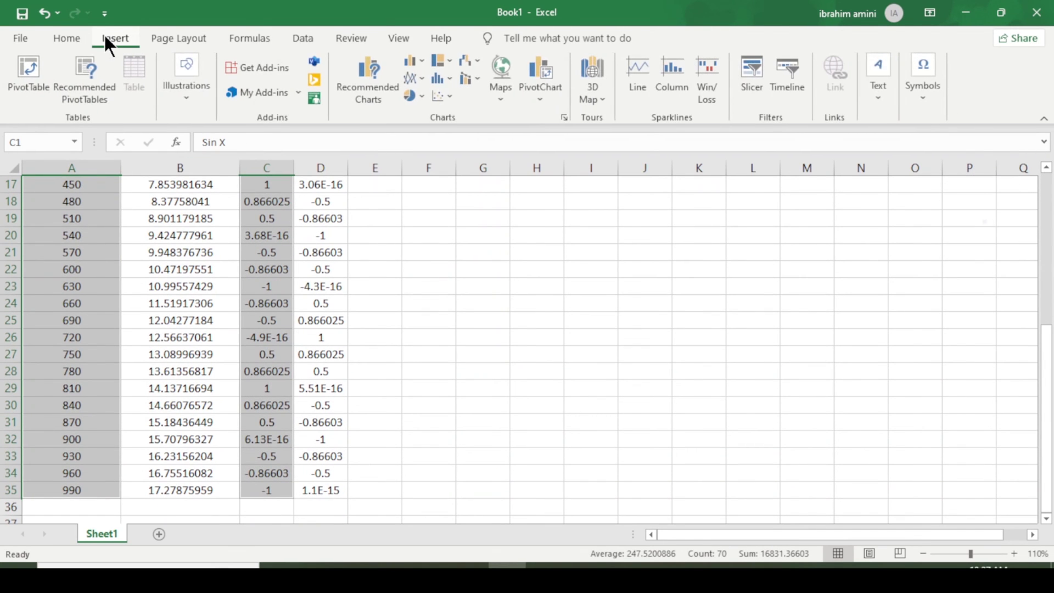
pyautogui.click(440, 96)
pyautogui.click(540, 151)
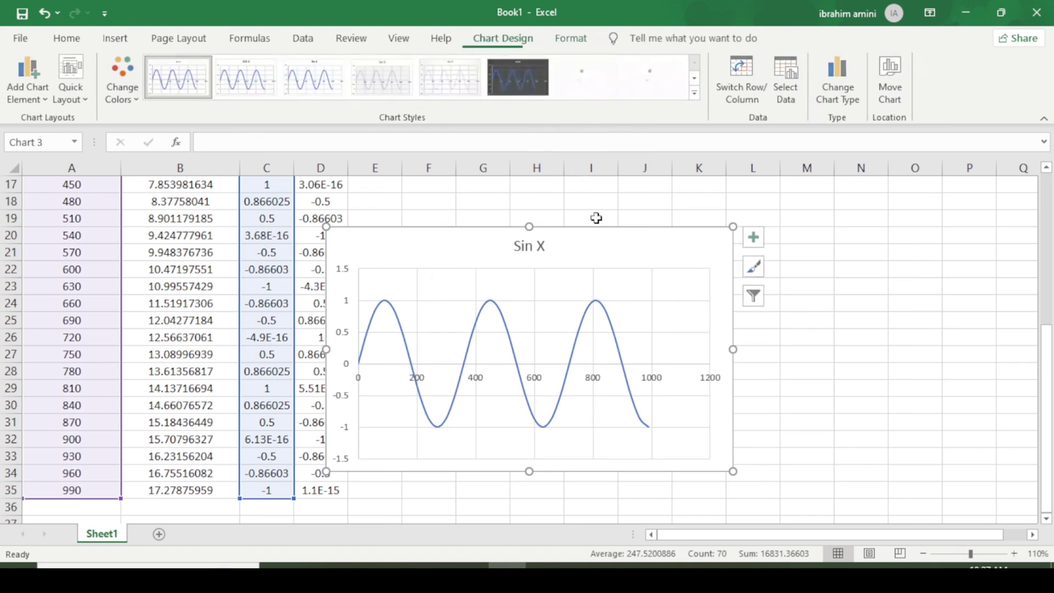
# Step: Resize and position the Sin X chart beside the table around columns K–P
pyautogui.moveTo(642, 245); pyautogui.dragTo(693, 216)
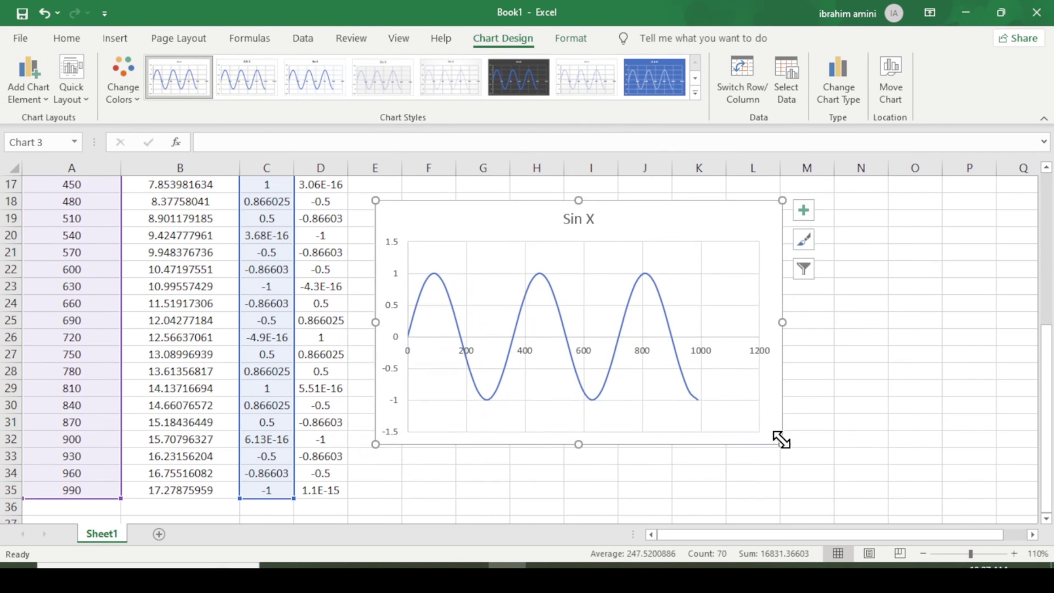
pyautogui.moveTo(786, 443); pyautogui.dragTo(965, 436)
pyautogui.scroll(4, 830, 386)
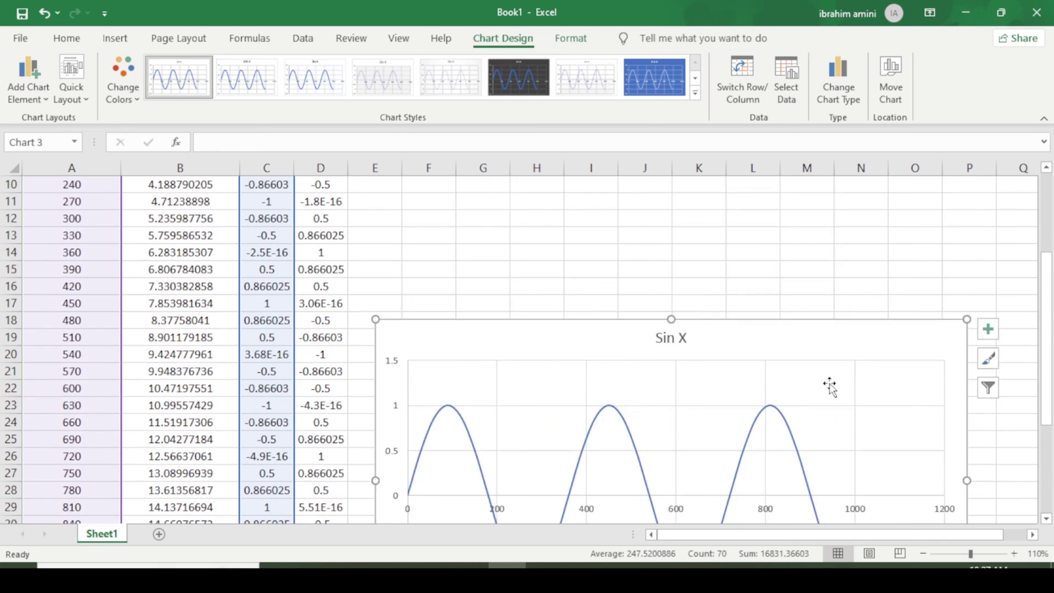
pyautogui.moveTo(375, 316); pyautogui.dragTo(360, 181)
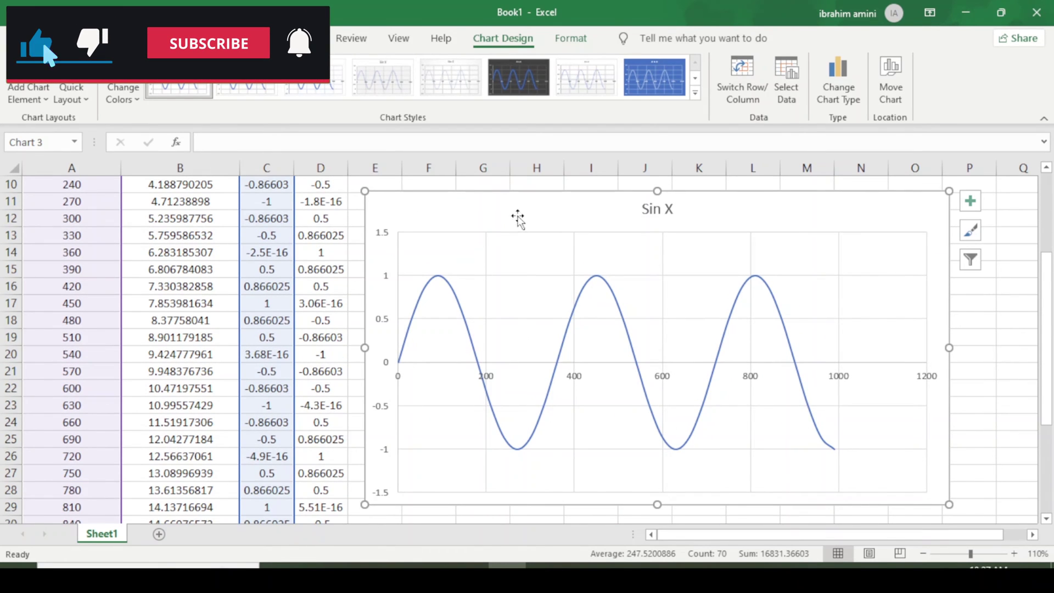
pyautogui.moveTo(552, 216); pyautogui.dragTo(579, 210)
pyautogui.moveTo(390, 186); pyautogui.dragTo(624, 323)
pyautogui.moveTo(689, 348); pyautogui.dragTo(717, 214)
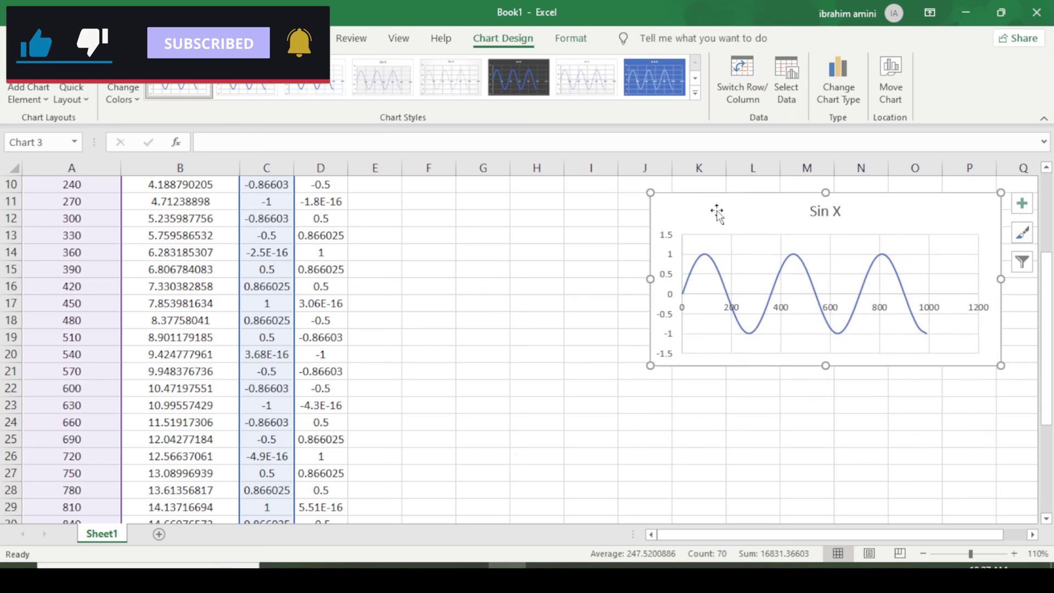
pyautogui.scroll(3, 581, 341)
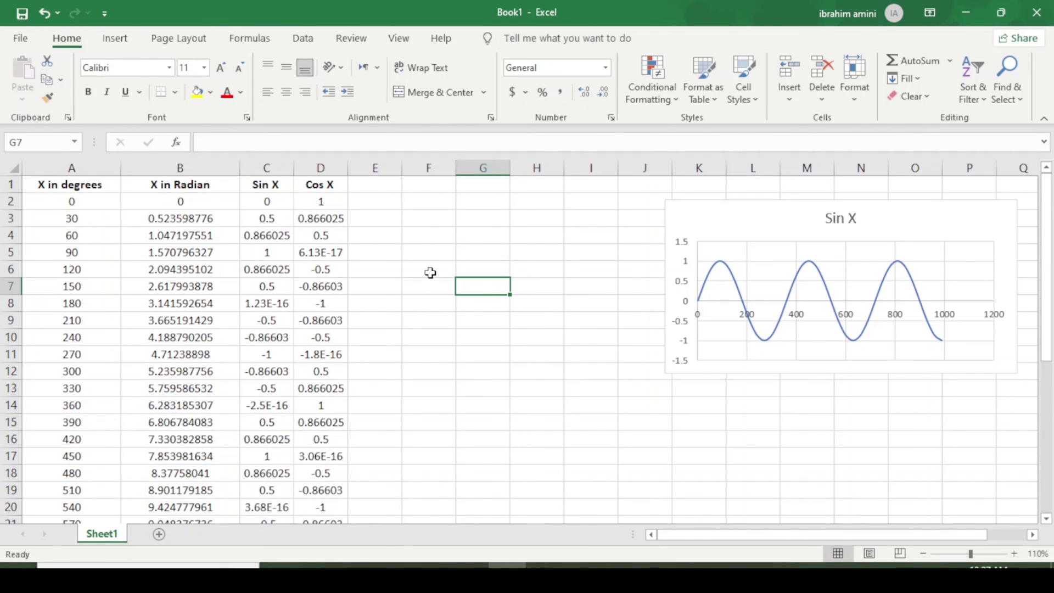
pyautogui.click(505, 436)
pyautogui.moveTo(43, 185); pyautogui.dragTo(40, 527)
# Step: Add the Cos X values in column D and insert a smooth-line scatter chart
pyautogui.scroll(5, 333, 318)
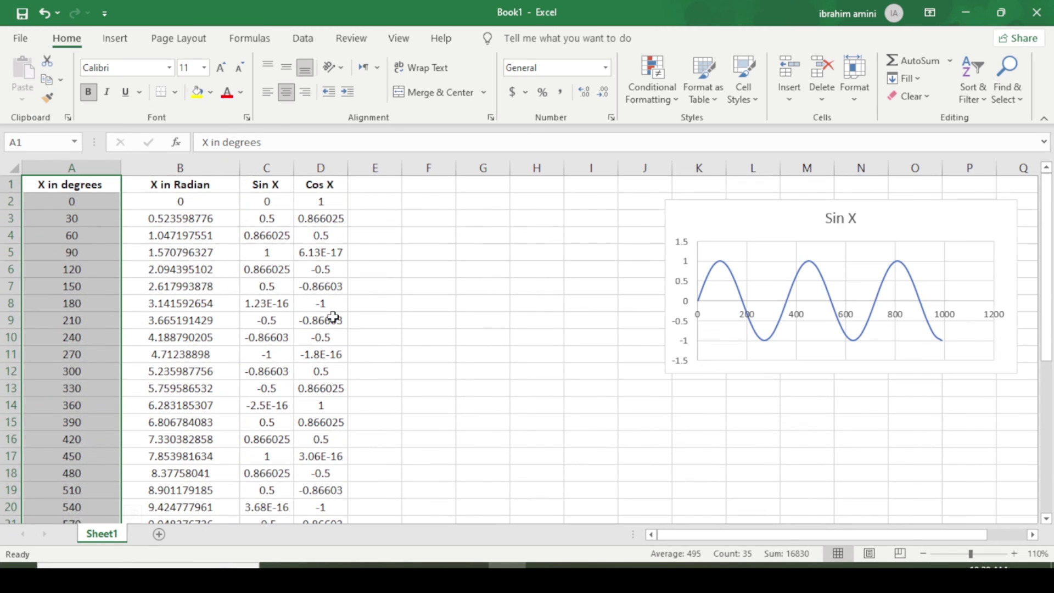
pyautogui.moveTo(342, 190); pyautogui.dragTo(312, 549)
pyautogui.scroll(5, 219, 275)
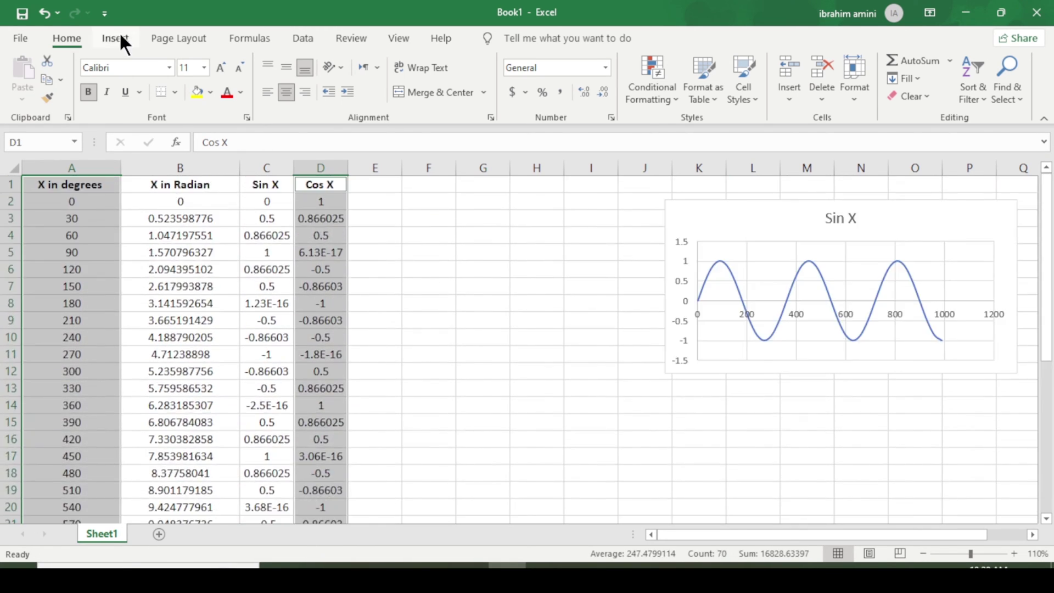
pyautogui.click(119, 38)
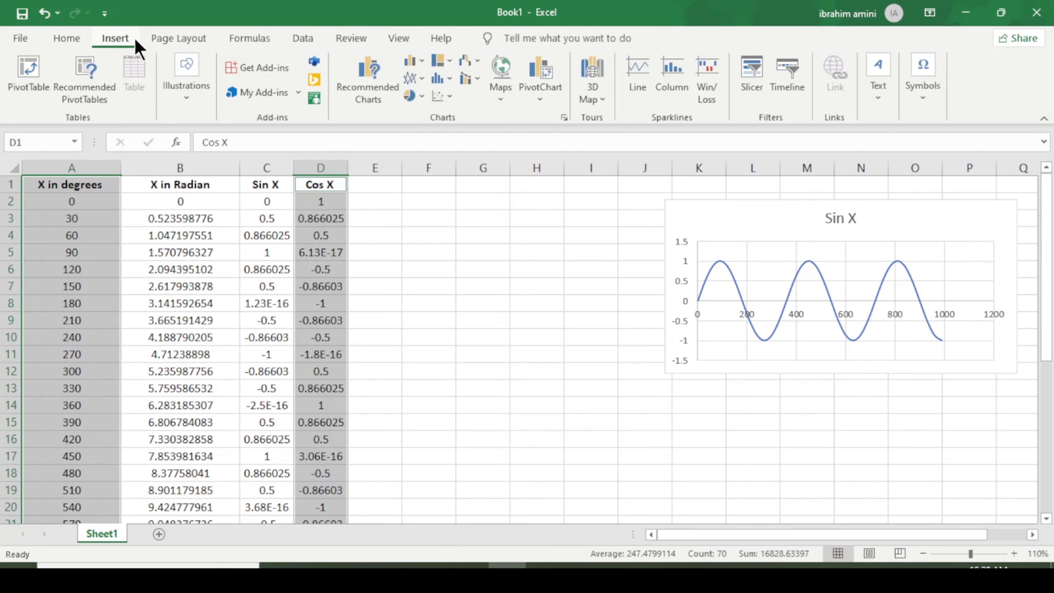
pyautogui.click(453, 94)
pyautogui.click(543, 150)
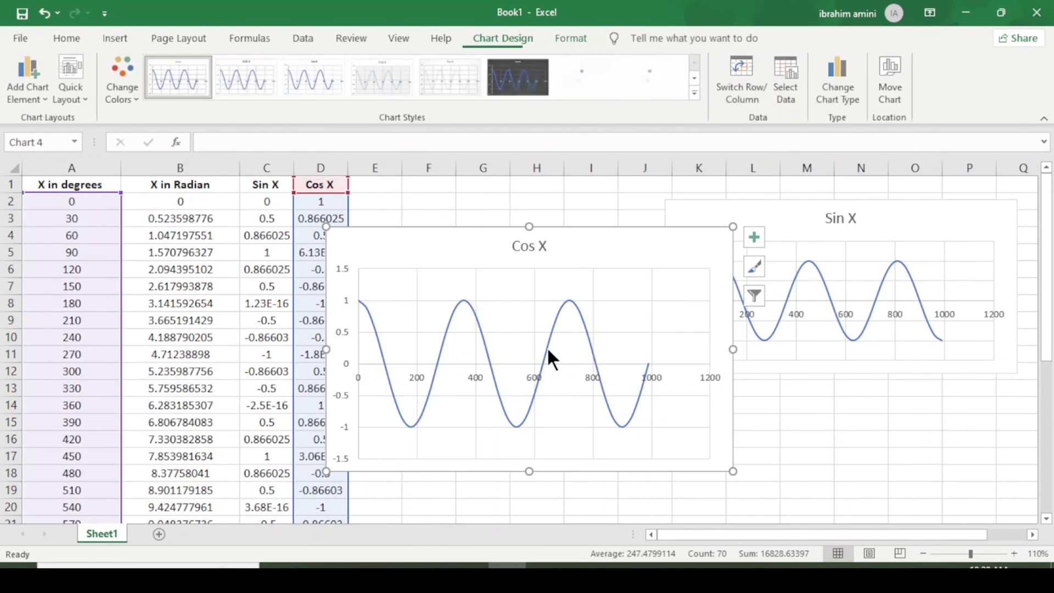
# Step: Enlarge the Cos X chart and recolour it with an orange palette
pyautogui.moveTo(475, 256); pyautogui.dragTo(503, 229)
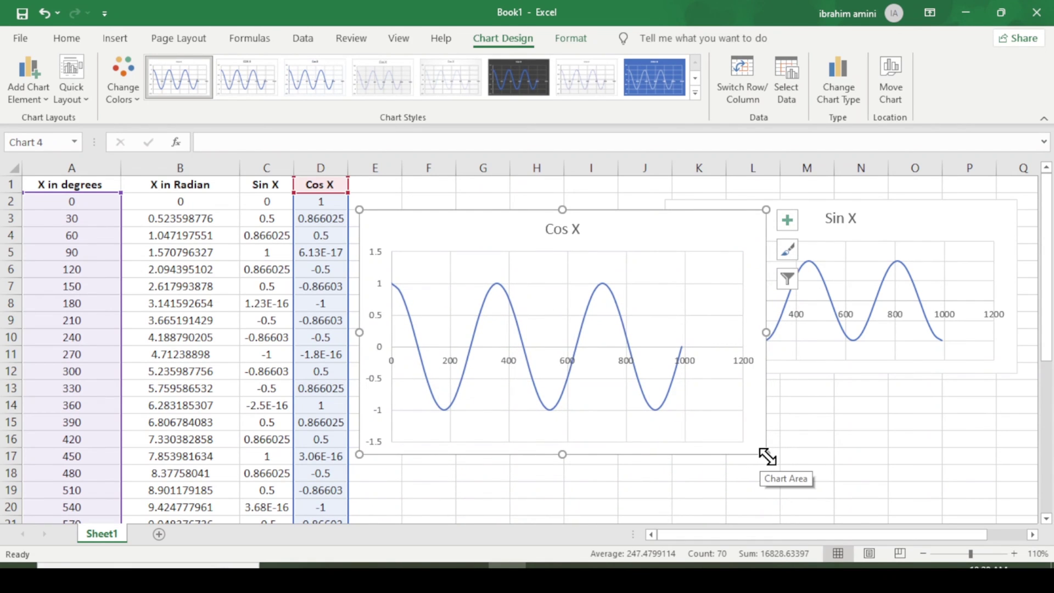
pyautogui.moveTo(766, 454); pyautogui.dragTo(812, 484)
pyautogui.click(566, 406)
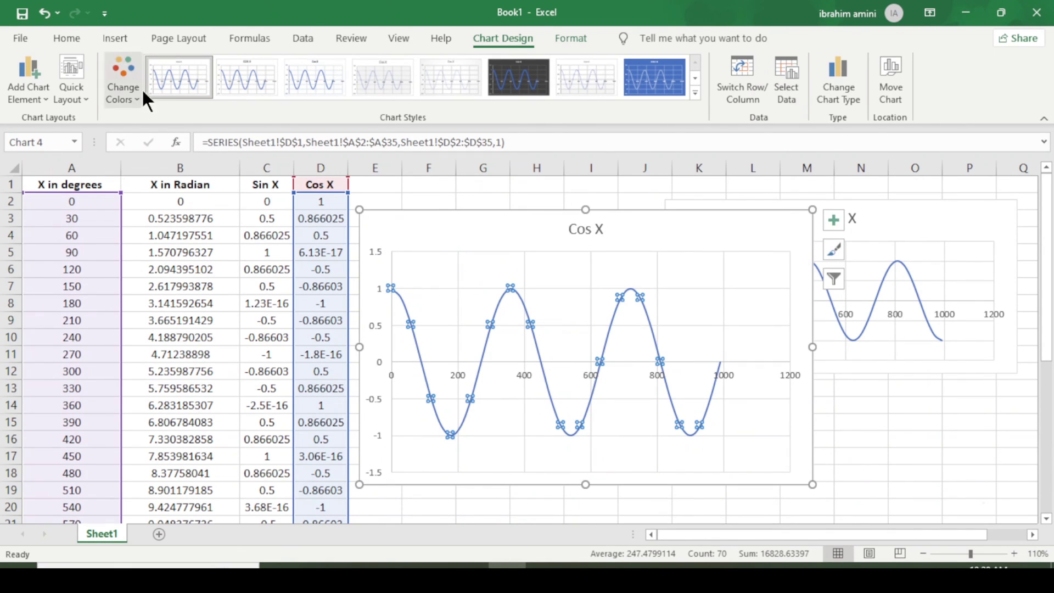
pyautogui.click(123, 93)
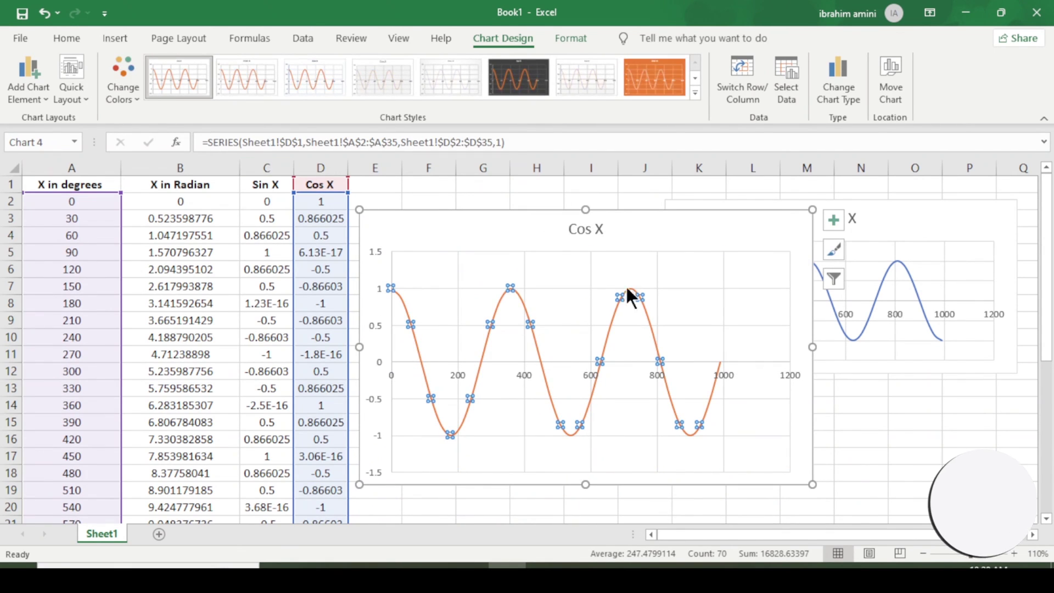
# Step: Move the Cos X chart to sit directly below the Sin X chart
pyautogui.click(503, 226)
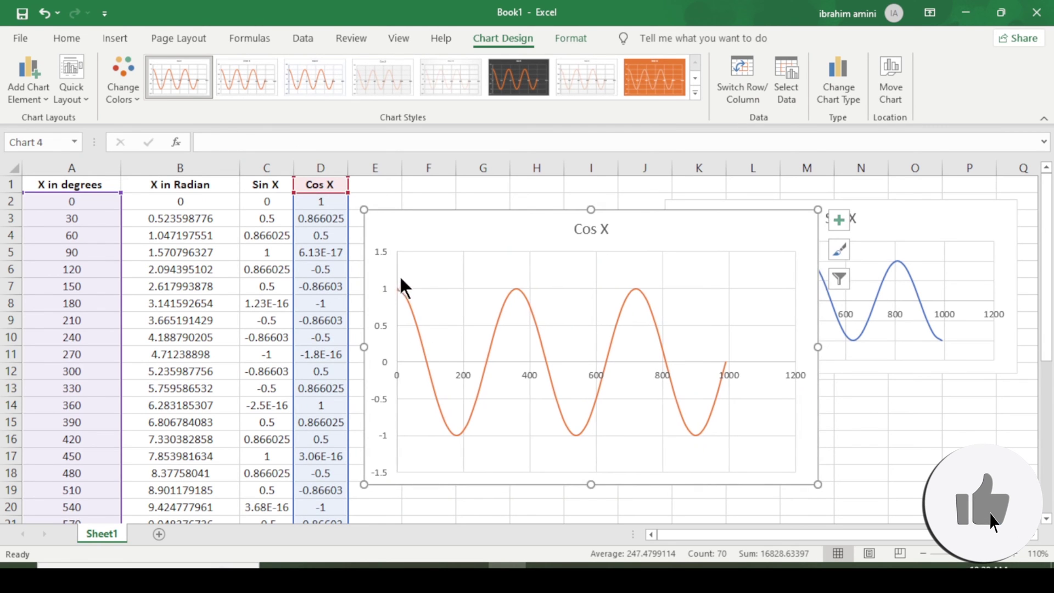
pyautogui.moveTo(640, 242); pyautogui.dragTo(629, 336)
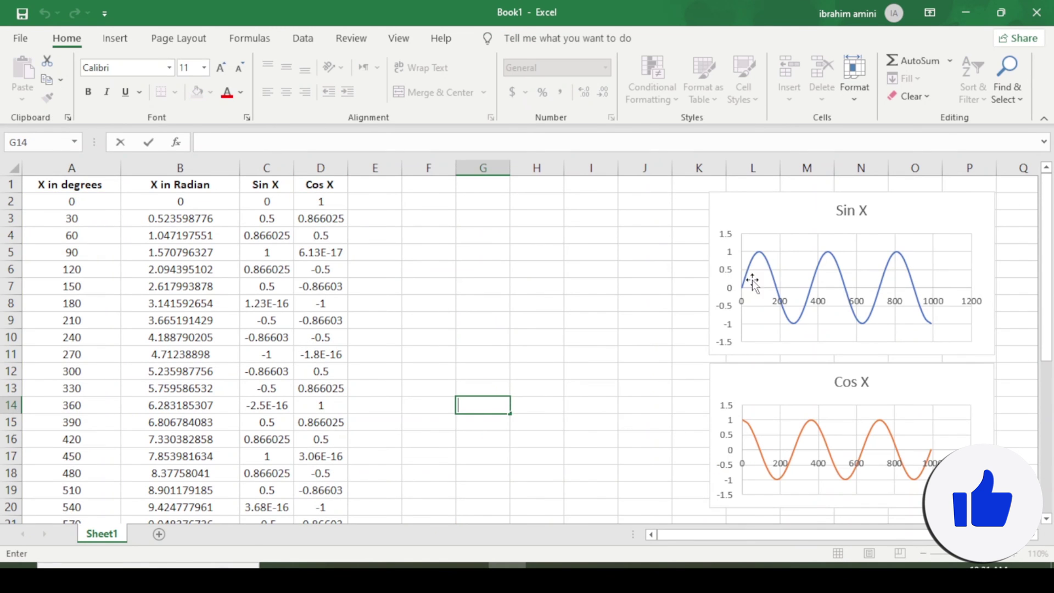
pyautogui.click(812, 198)
pyautogui.click(792, 392)
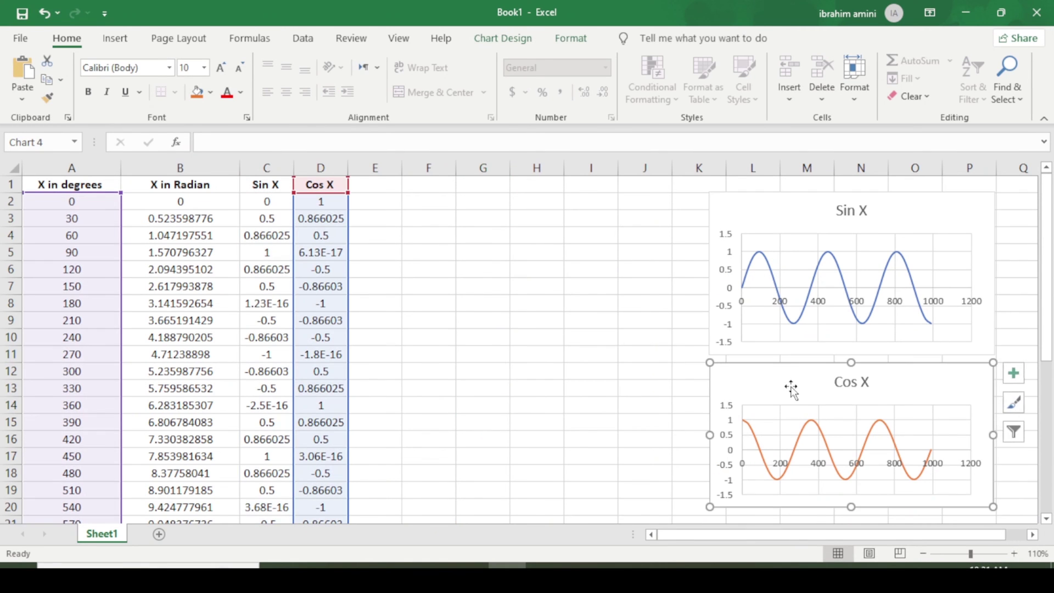
pyautogui.click(522, 344)
pyautogui.press('Left')
pyautogui.press('Left')
pyautogui.press('Up')
pyautogui.press('Up')
pyautogui.press('Up')
pyautogui.press('Up')
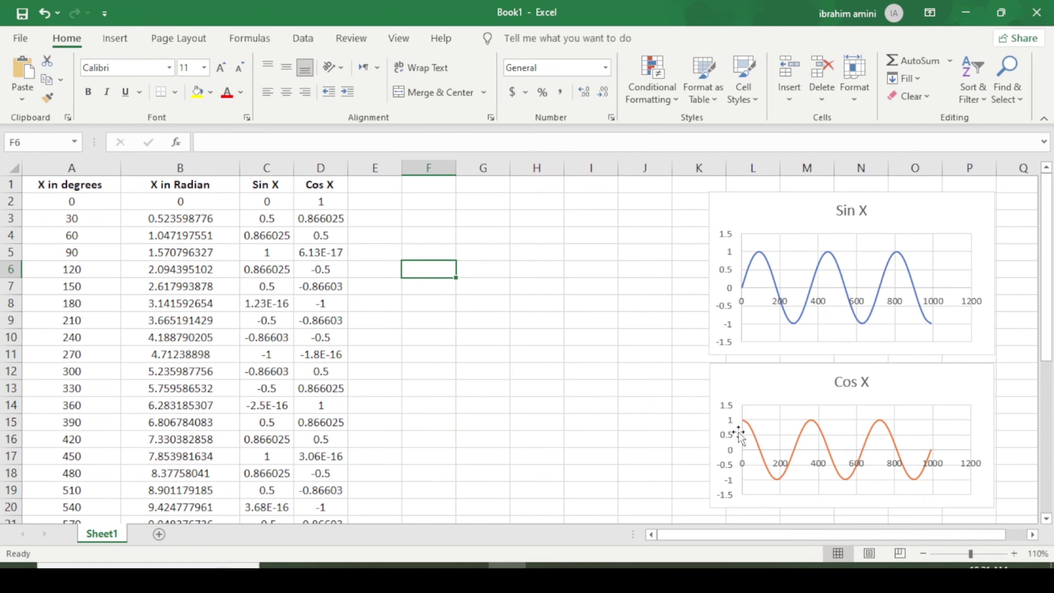
pyautogui.click(388, 252)
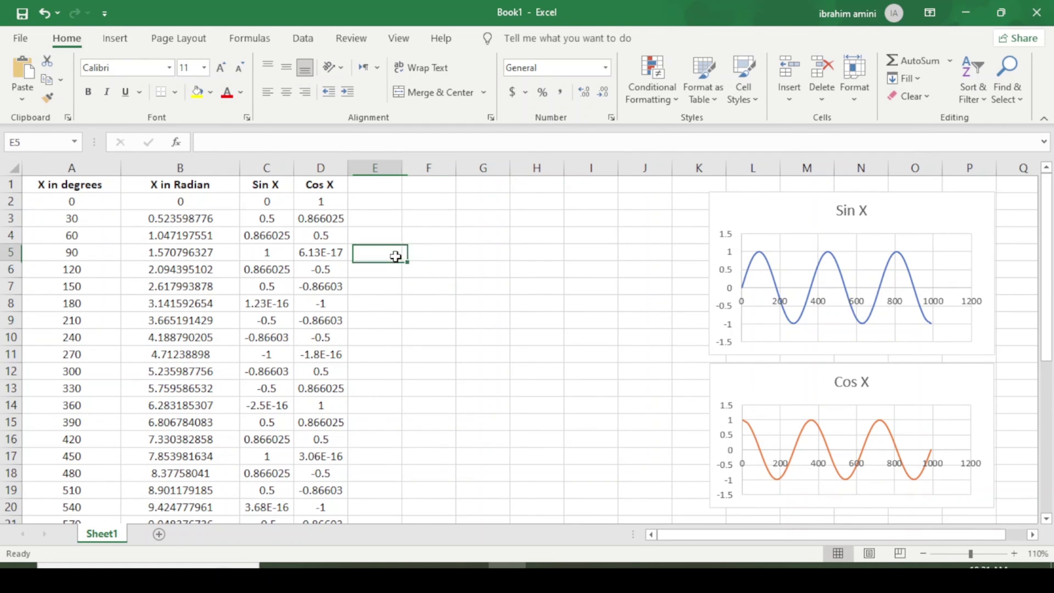
# Step: Enter the heading '4 * Cos X' in cell E1
pyautogui.click(381, 202)
pyautogui.press('Up')
pyautogui.write('* Cos X')
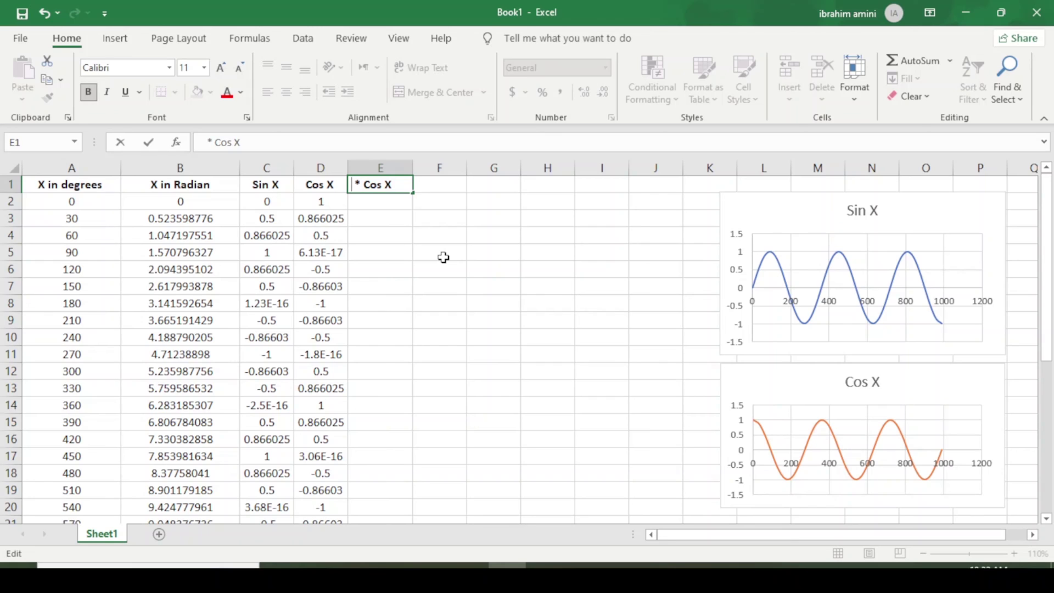
pyautogui.write('4')
pyautogui.press('Return')
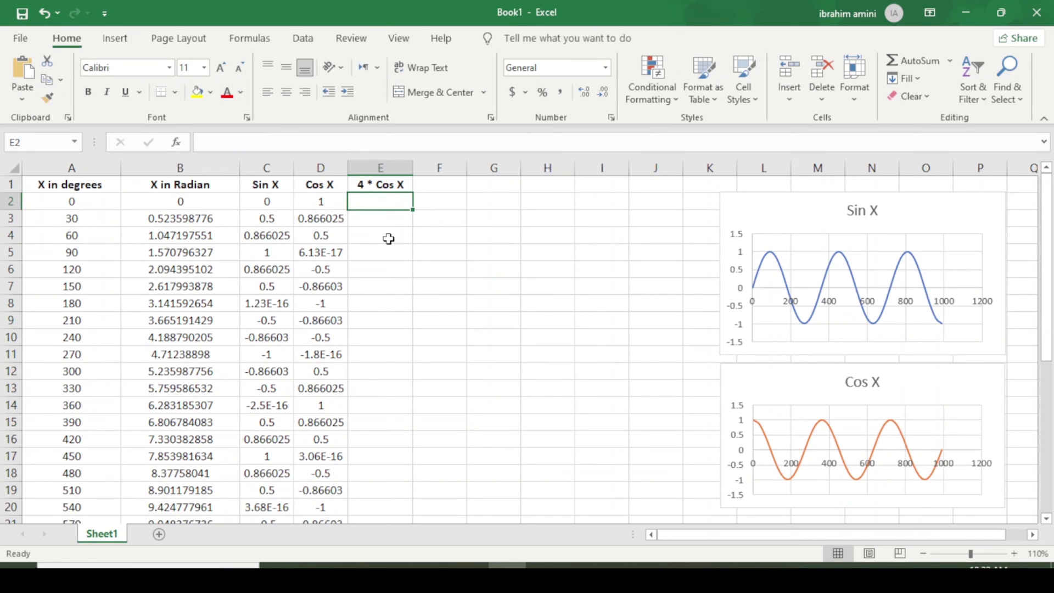
# Step: Enter =D2*4 in E2 and fill it down to E35
pyautogui.write('=')
pyautogui.click(320, 204)
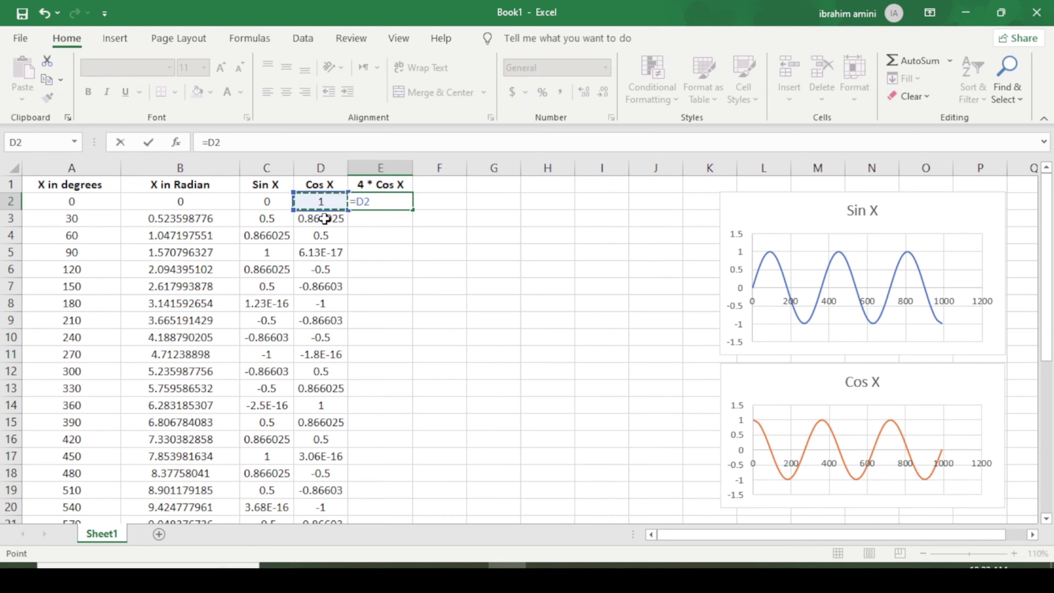
pyautogui.write('*')
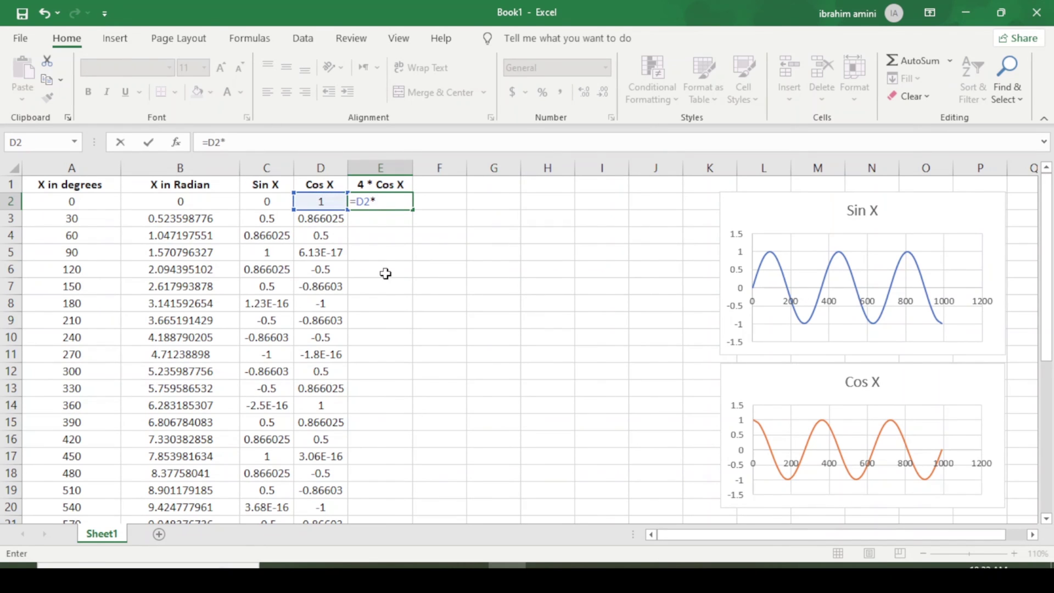
pyautogui.press('Return')
pyautogui.click(392, 272)
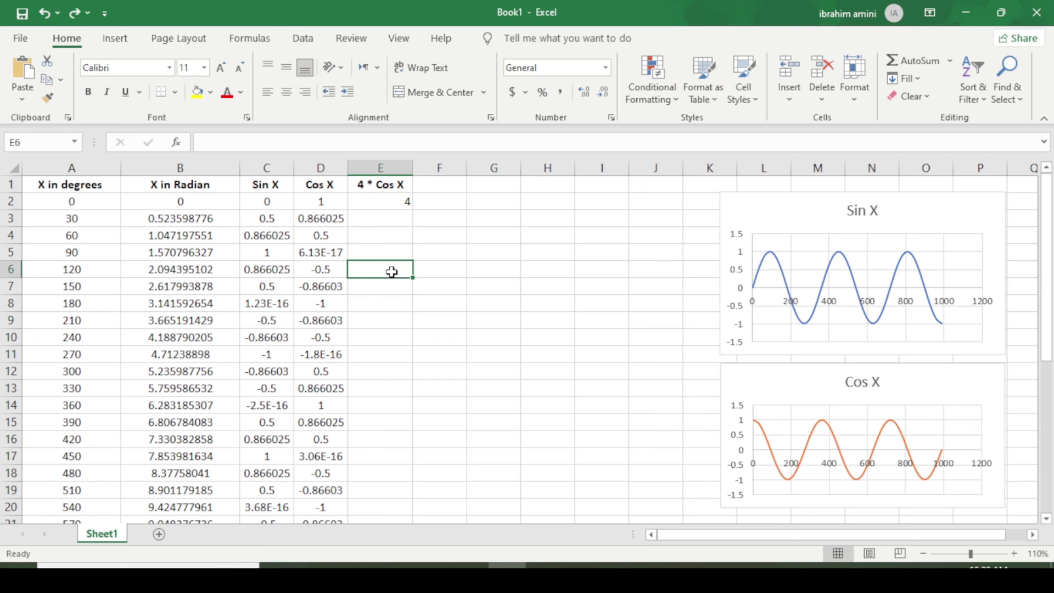
pyautogui.press('Up')
pyautogui.press('Up')
pyautogui.press('Up')
pyautogui.press('Up')
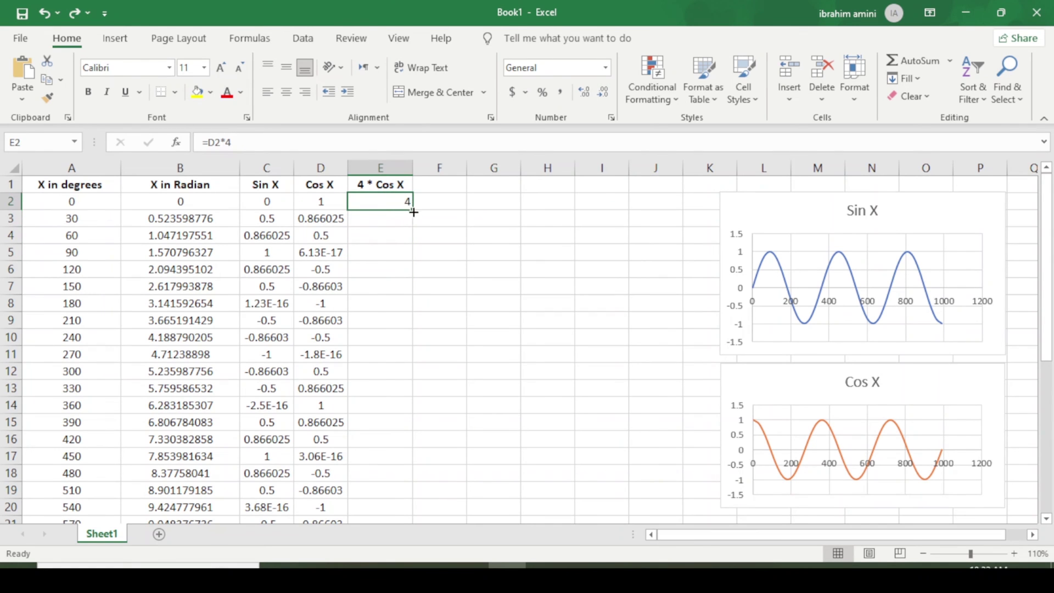
pyautogui.moveTo(413, 212); pyautogui.dragTo(413, 562)
pyautogui.scroll(11, 468, 300)
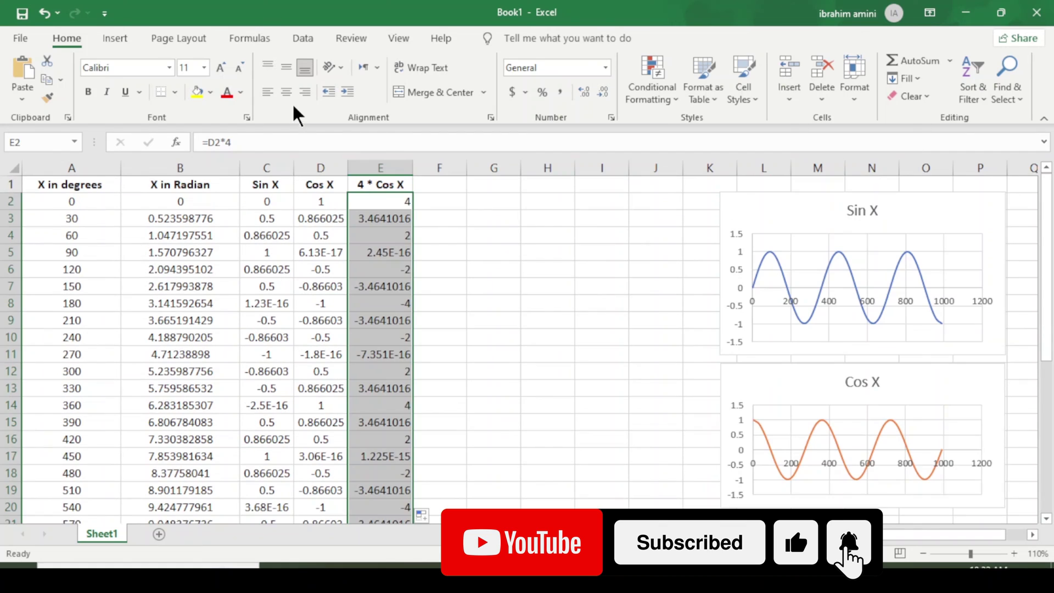
pyautogui.click(468, 301)
pyautogui.press('Down')
pyautogui.press('Down')
pyautogui.hotkey('alt', 'n')
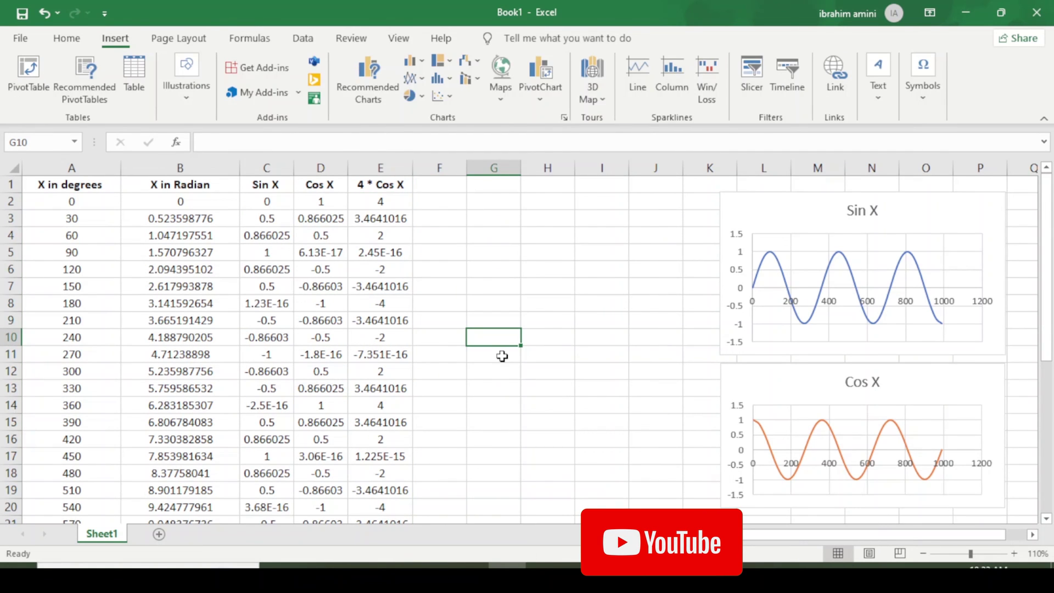
# Step: Select A1:A35 with E1:E35 and insert a smooth-line scatter chart of 4 * Cos X
pyautogui.moveTo(49, 190); pyautogui.dragTo(60, 522)
pyautogui.scroll(5, 361, 296)
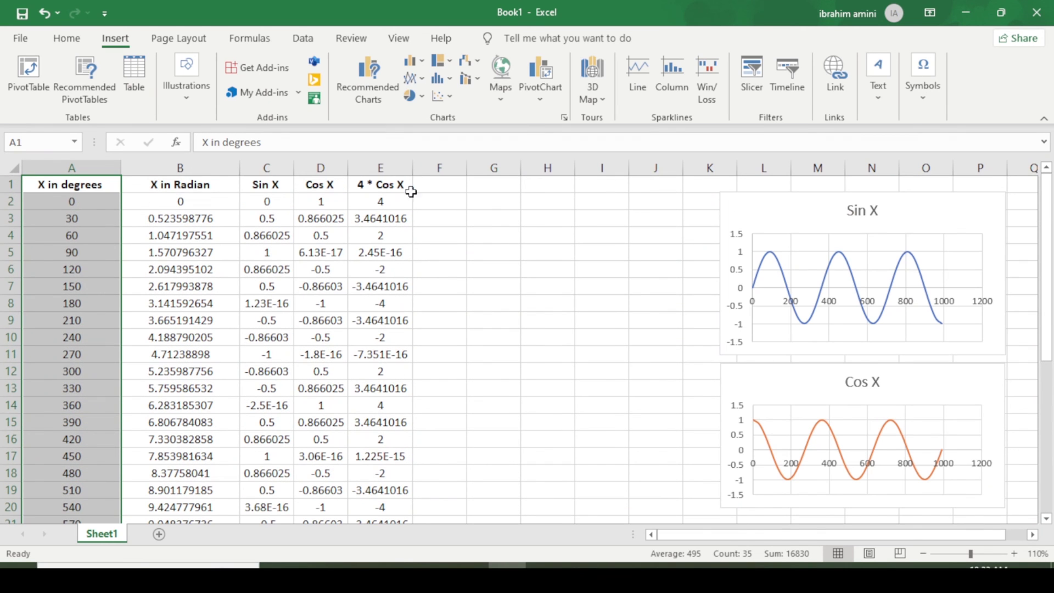
pyautogui.moveTo(389, 184); pyautogui.dragTo(393, 478)
pyautogui.scroll(5, 439, 384)
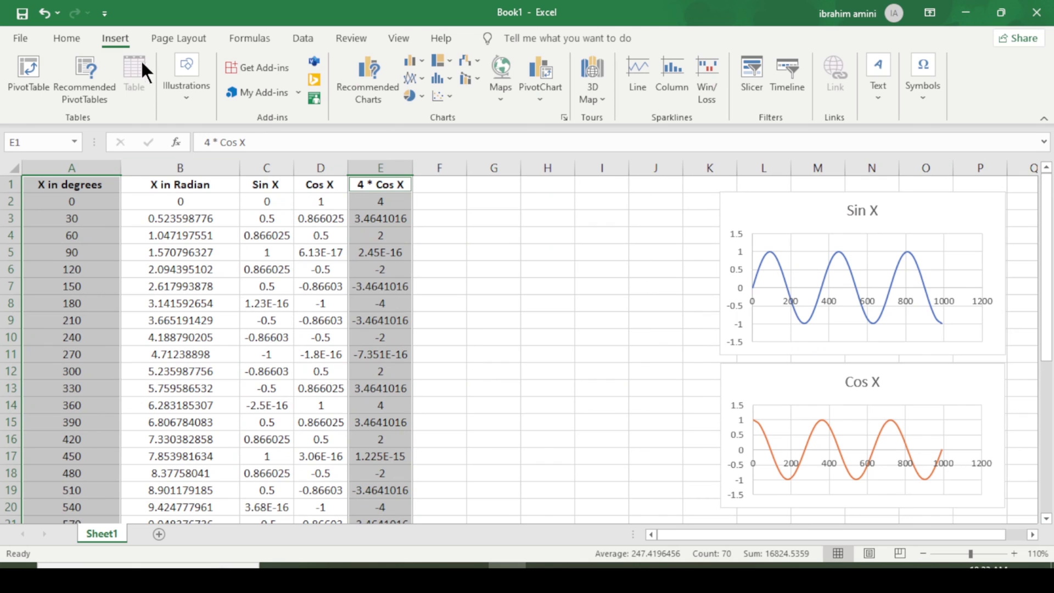
pyautogui.click(451, 97)
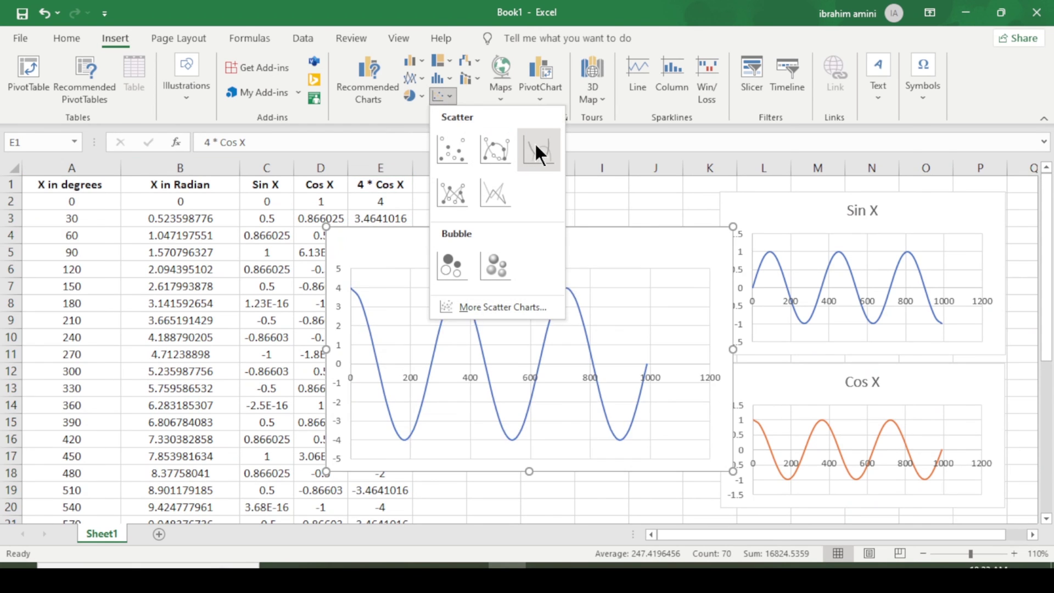
pyautogui.click(536, 146)
# Step: Move and shrink the 4 * Cos X chart to sit beneath the Cos X chart
pyautogui.moveTo(401, 252); pyautogui.dragTo(520, 250)
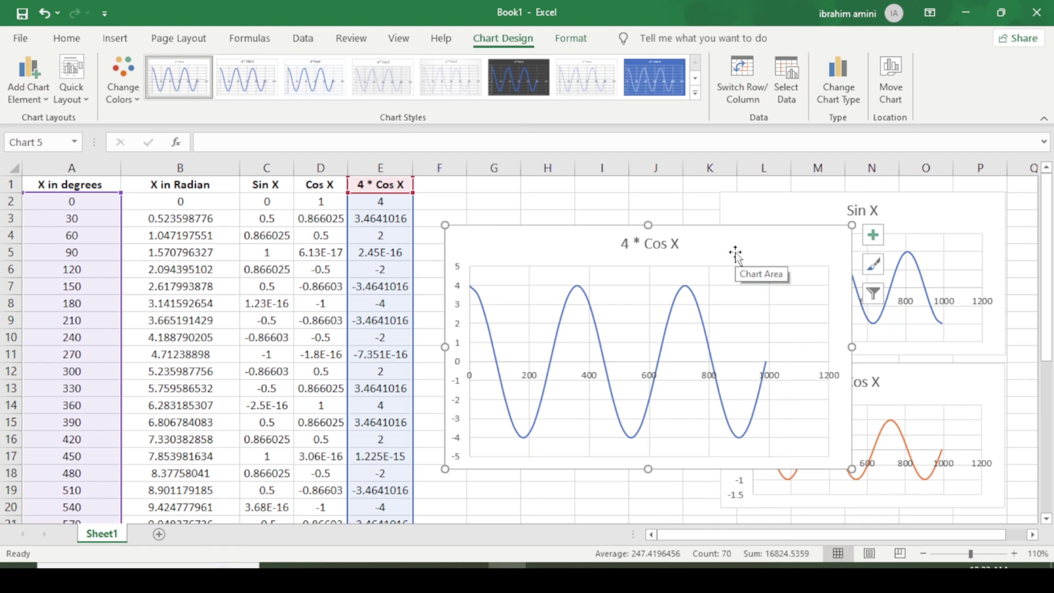
pyautogui.moveTo(736, 252); pyautogui.dragTo(859, 447)
pyautogui.scroll(-4, 858, 447)
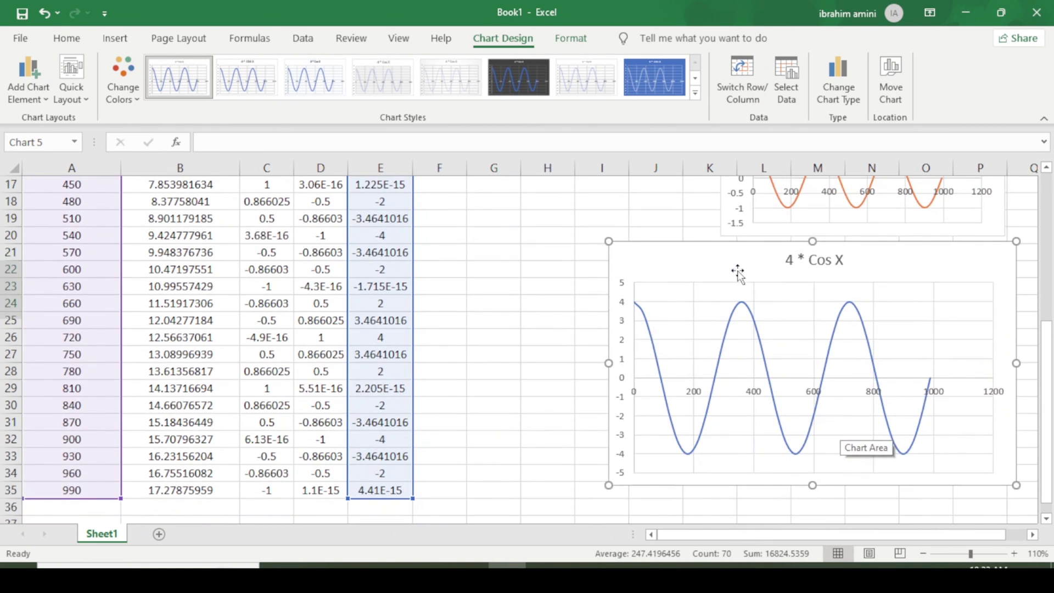
pyautogui.moveTo(736, 274); pyautogui.dragTo(738, 268)
pyautogui.moveTo(616, 245); pyautogui.dragTo(729, 263)
pyautogui.press('Escape')
pyautogui.scroll(5, 522, 271)
pyautogui.click(500, 251)
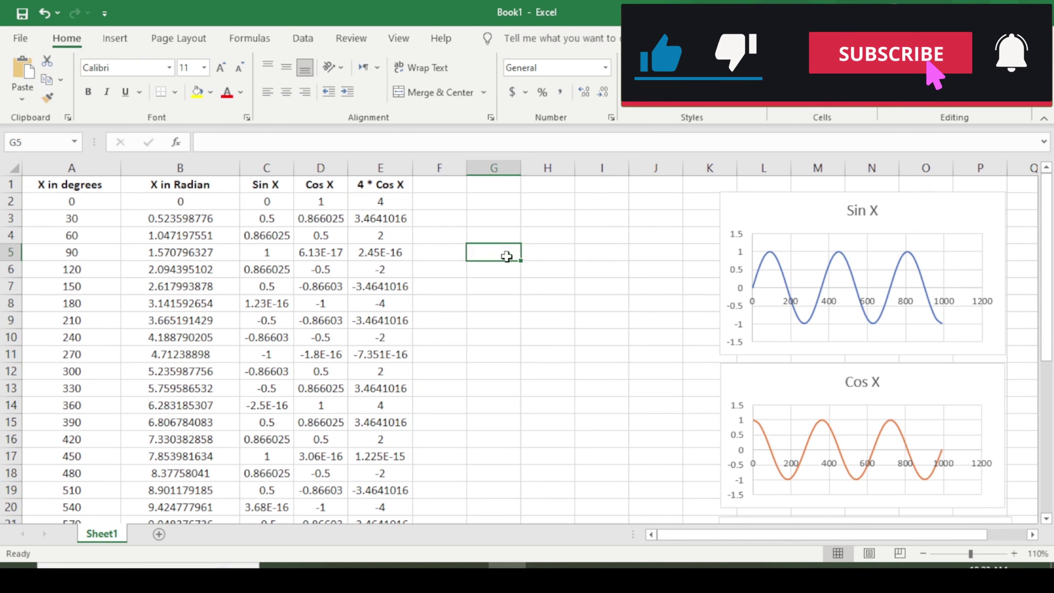
pyautogui.click(492, 302)
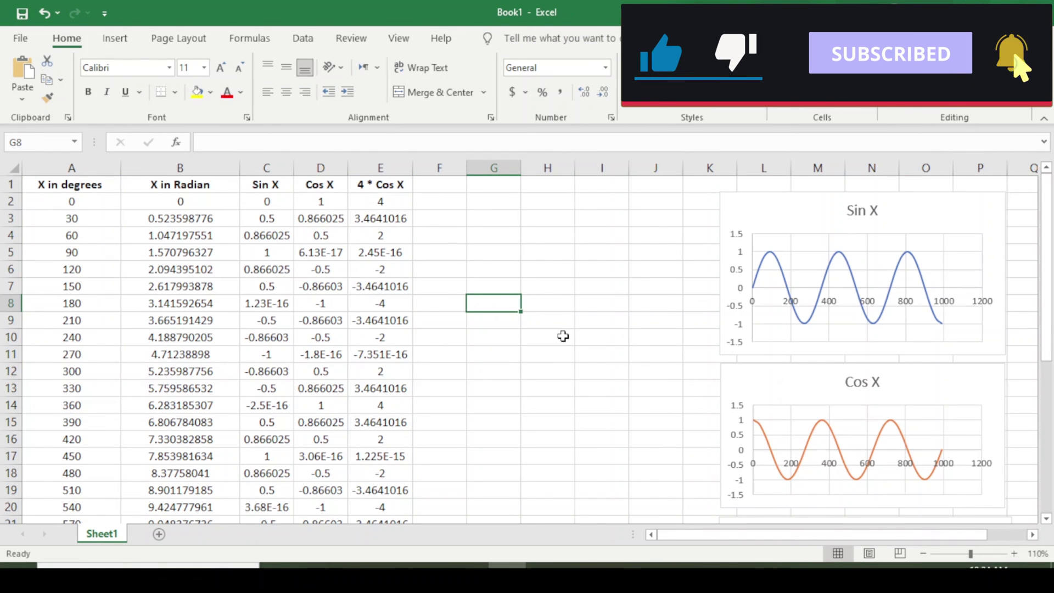
pyautogui.moveTo(86, 186); pyautogui.dragTo(70, 519)
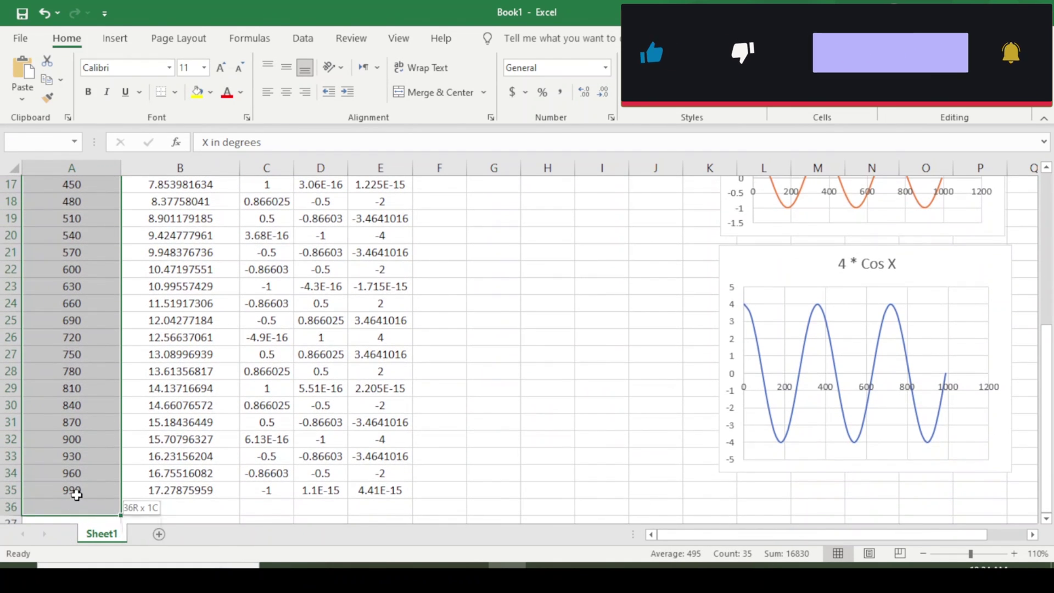
pyautogui.scroll(5, 273, 415)
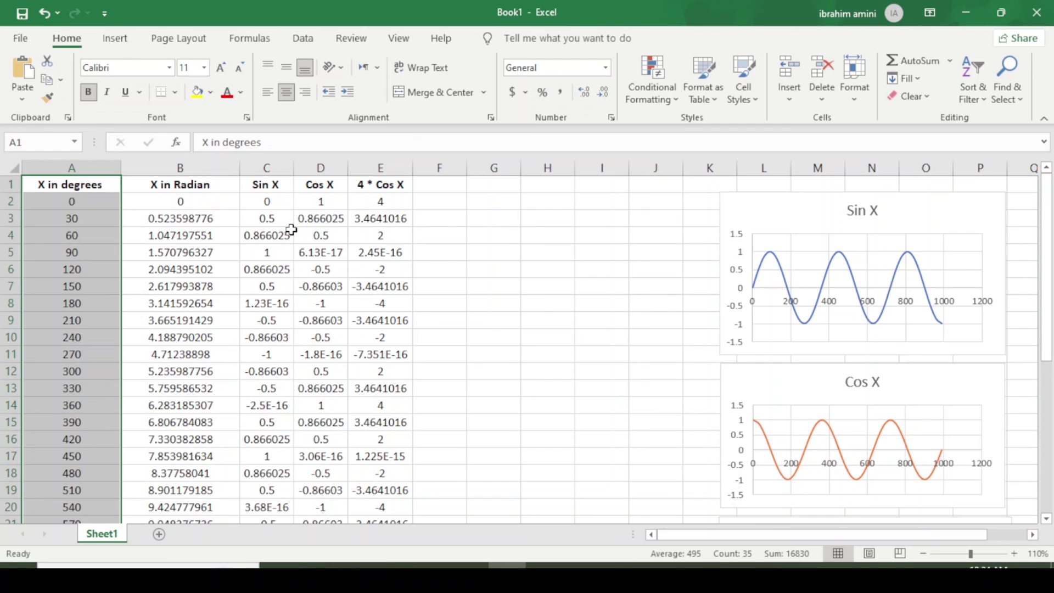
# Step: Select the X, Sin X and Cos X columns and insert a Scatter with Smooth Lines chart
pyautogui.moveTo(270, 184); pyautogui.dragTo(423, 405)
pyautogui.scroll(5, 416, 346)
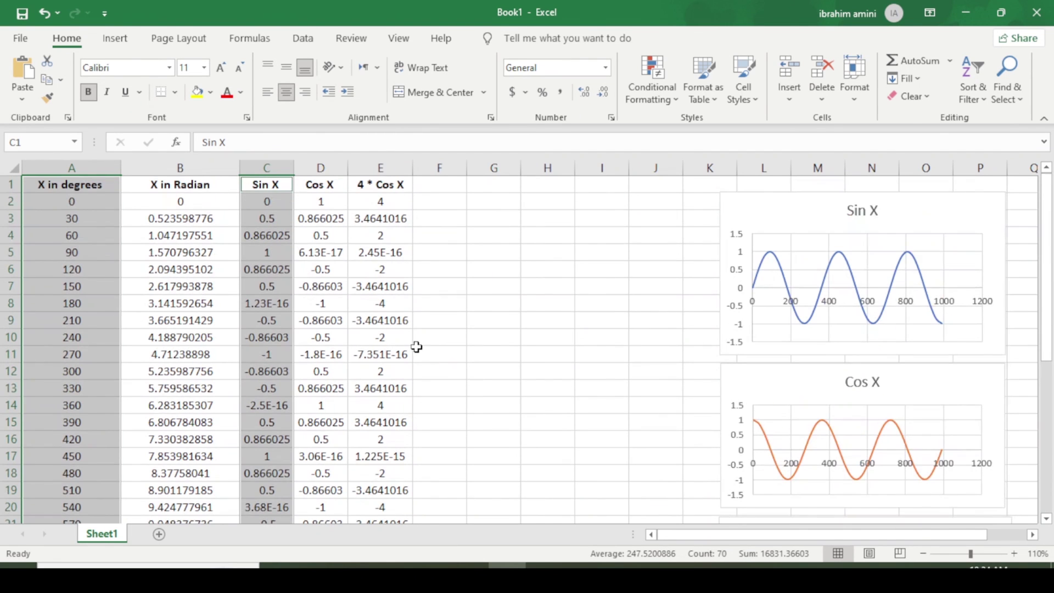
pyautogui.moveTo(328, 186); pyautogui.dragTo(332, 544)
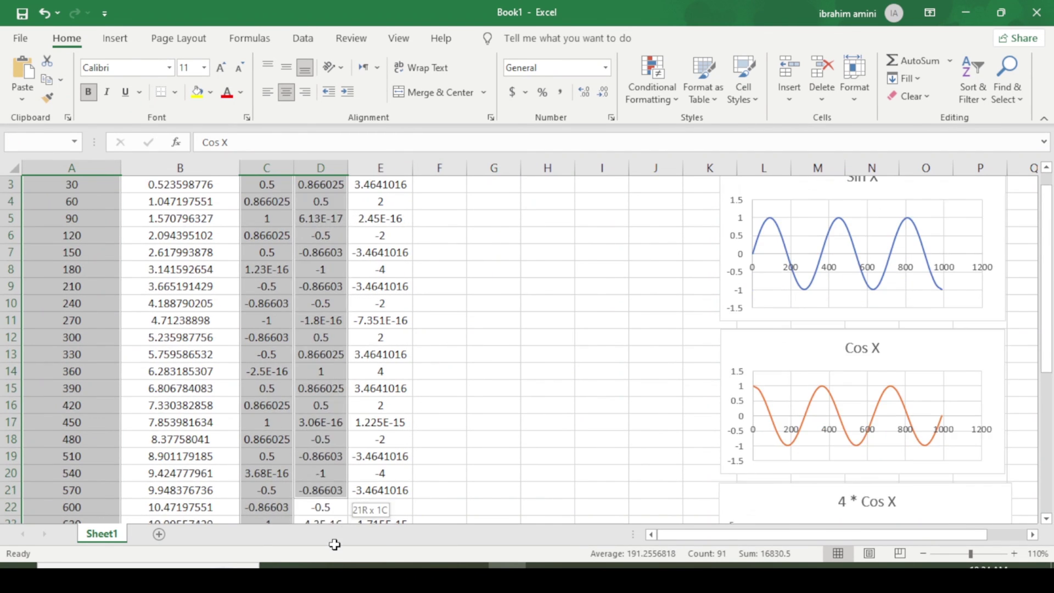
pyautogui.scroll(3, 331, 494)
pyautogui.click(112, 38)
pyautogui.click(454, 96)
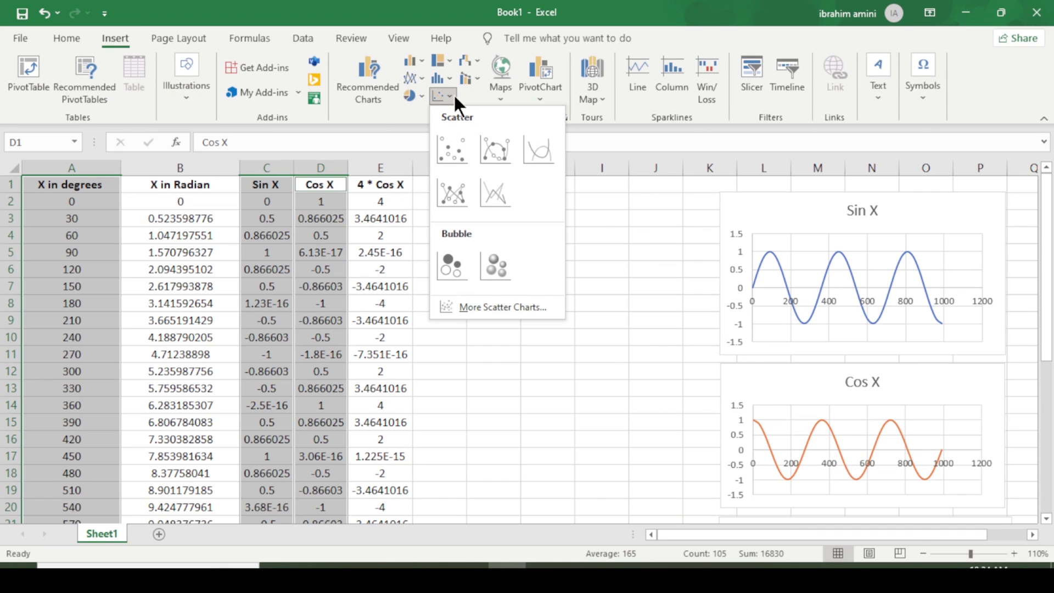
pyautogui.click(525, 145)
# Step: Move the combined chart beside the data, enlarge it, and delete its title
pyautogui.moveTo(497, 264); pyautogui.dragTo(541, 242)
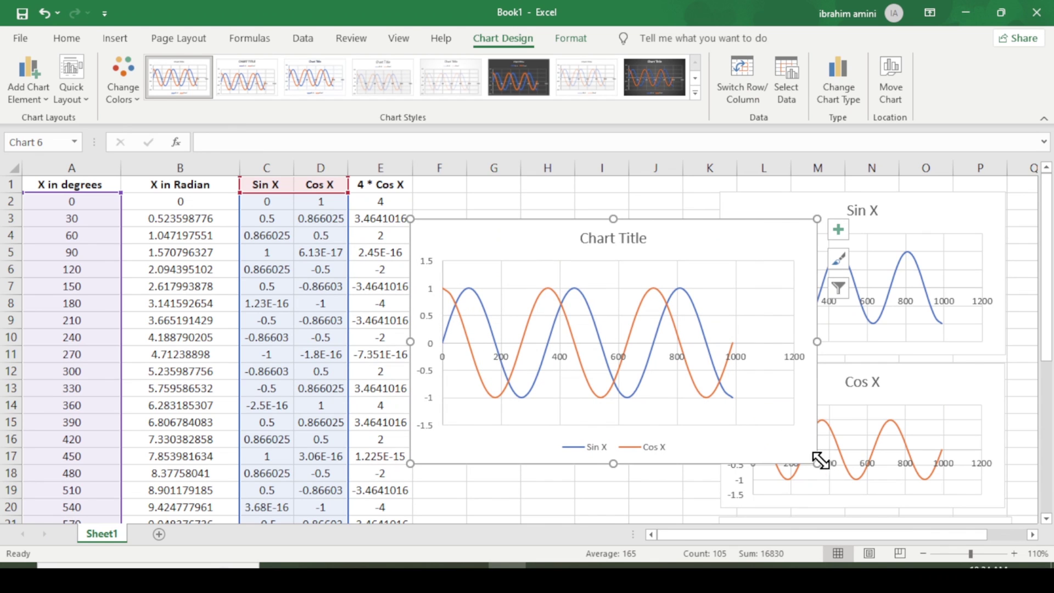
pyautogui.moveTo(816, 460); pyautogui.dragTo(959, 492)
pyautogui.moveTo(684, 218); pyautogui.dragTo(677, 203)
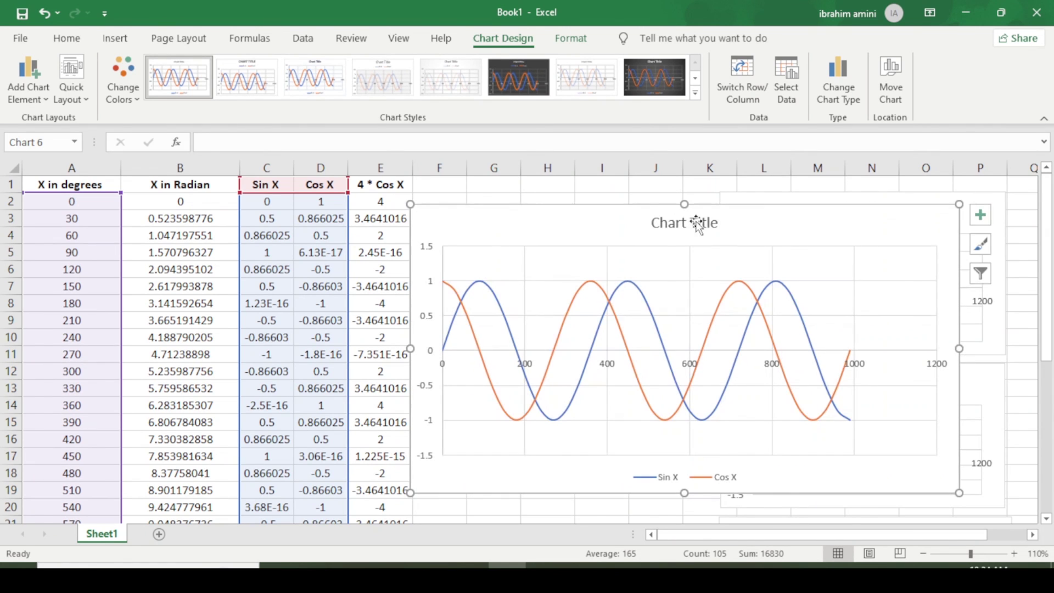
pyautogui.click(697, 224)
pyautogui.press('Delete')
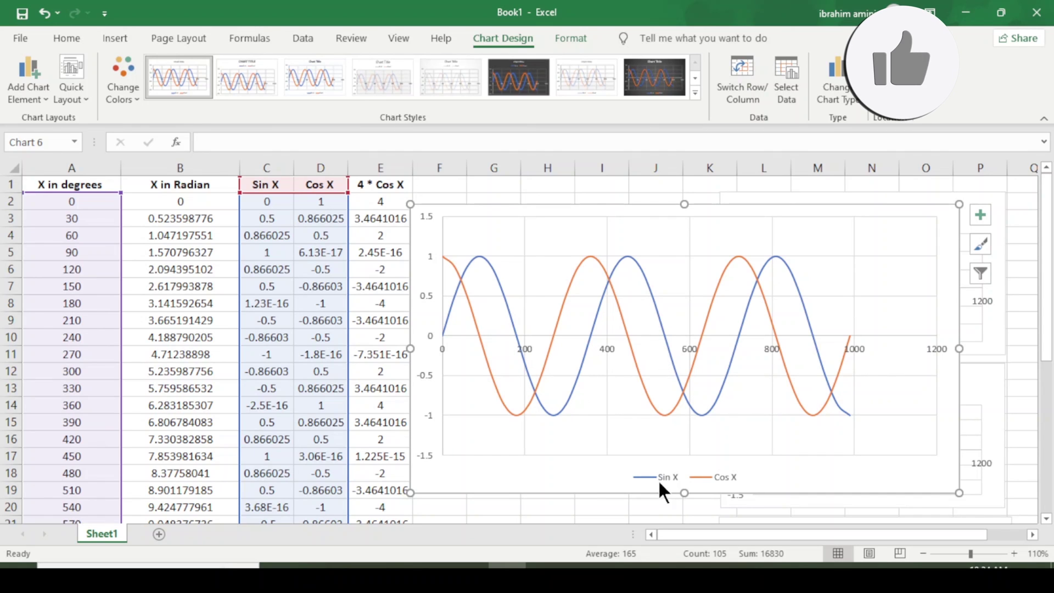
pyautogui.moveTo(687, 497); pyautogui.dragTo(688, 506)
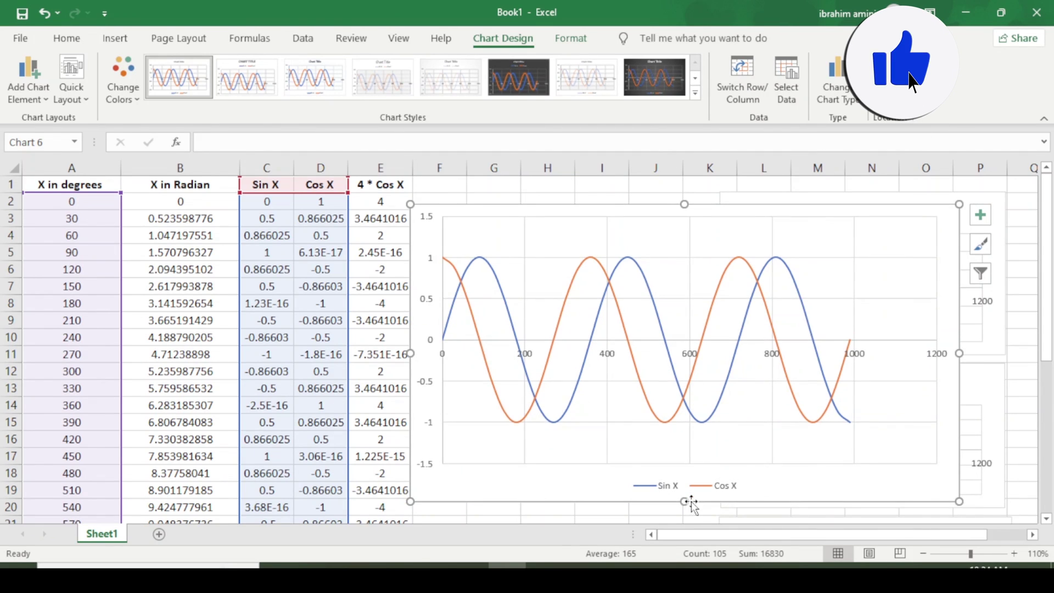